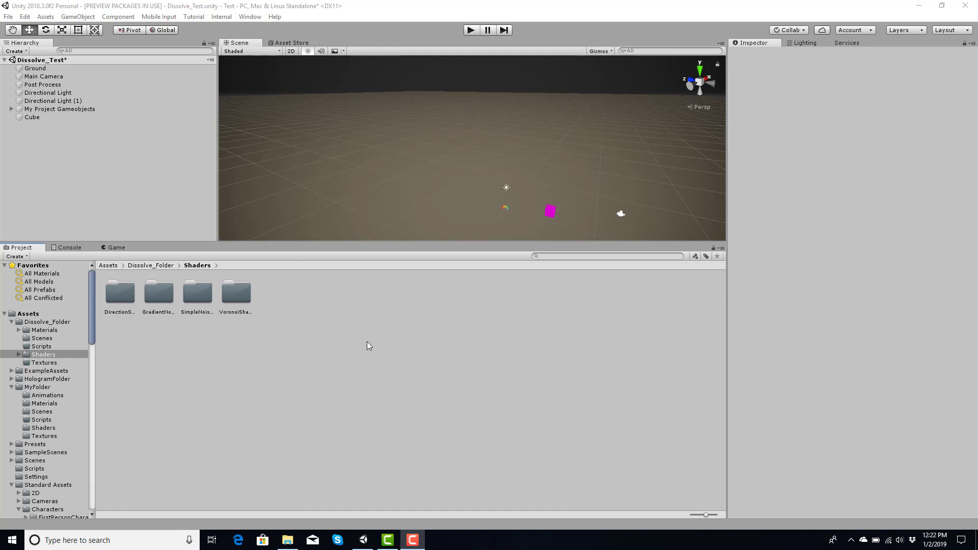
Create a PBR Graph shader asset in the Shaders folder and name it Test.
right_click(309, 313)
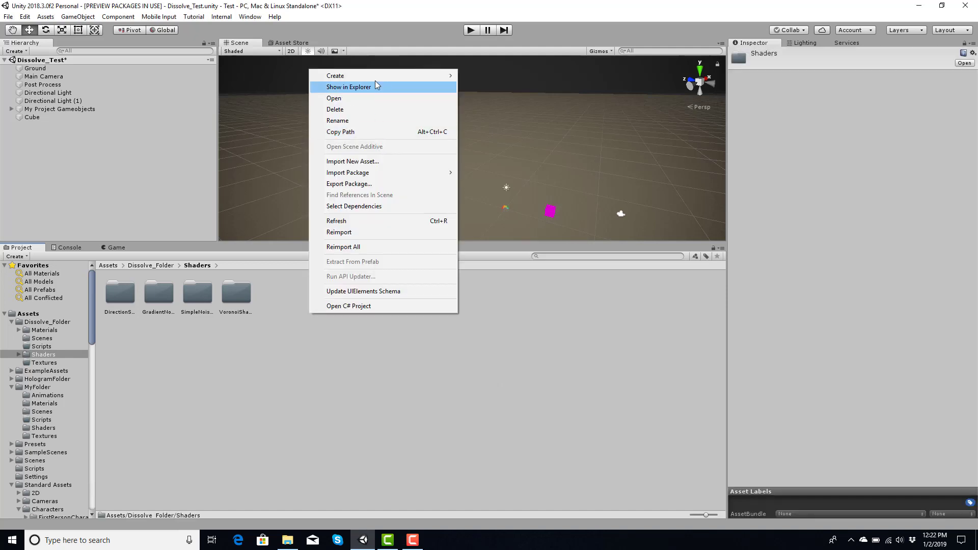
mouse_move(375, 75)
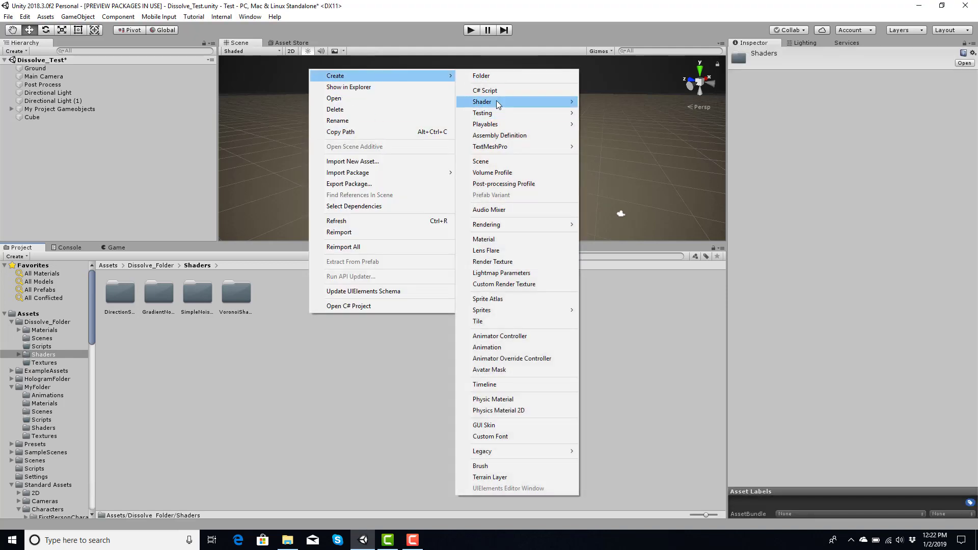
mouse_move(496, 101)
click(628, 150)
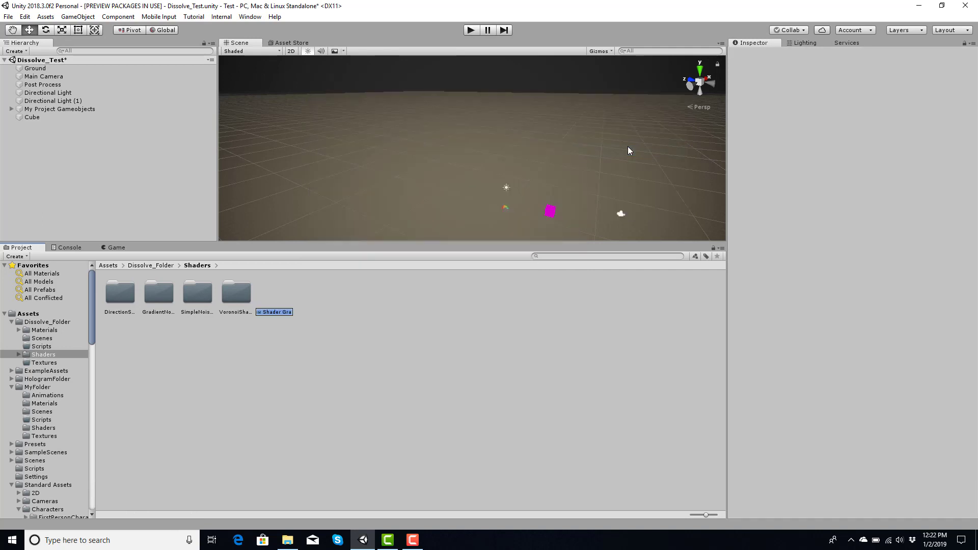
text(Test)
click(524, 307)
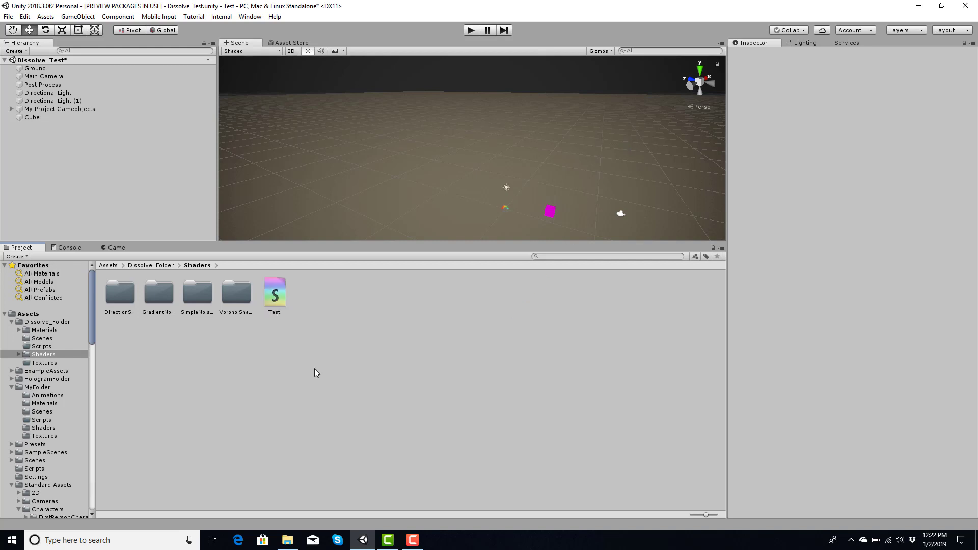
Create a new material named Test in the Shaders folder.
right_click(332, 301)
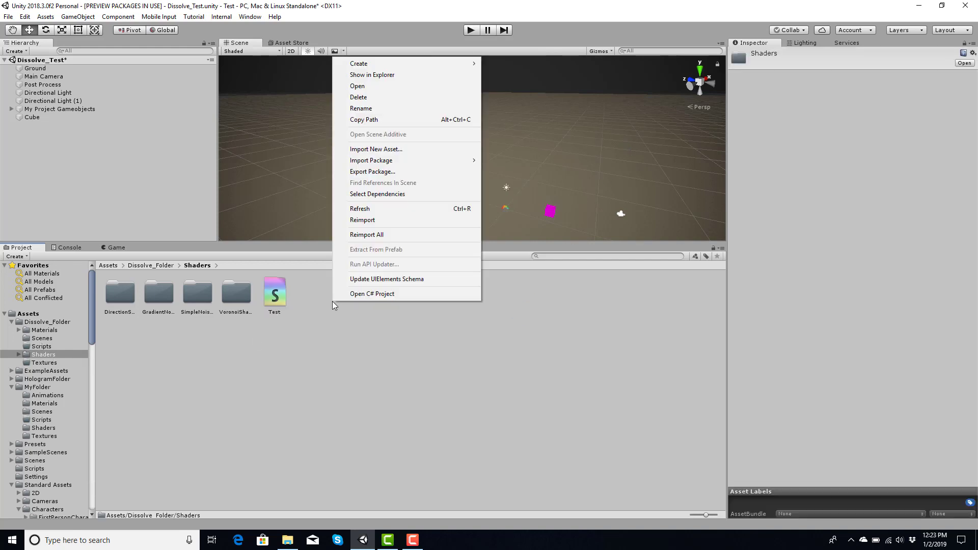
click(270, 296)
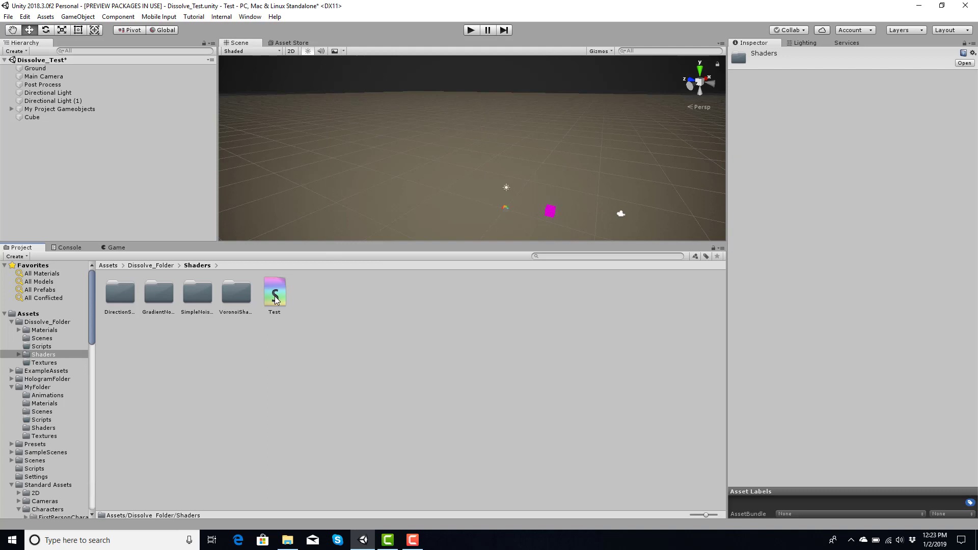
click(272, 296)
right_click(334, 305)
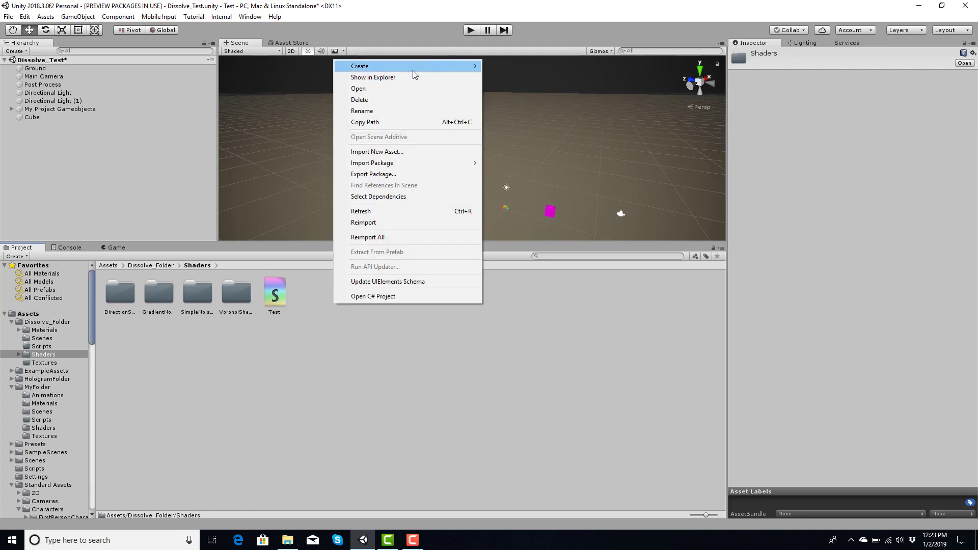
mouse_move(413, 67)
click(542, 230)
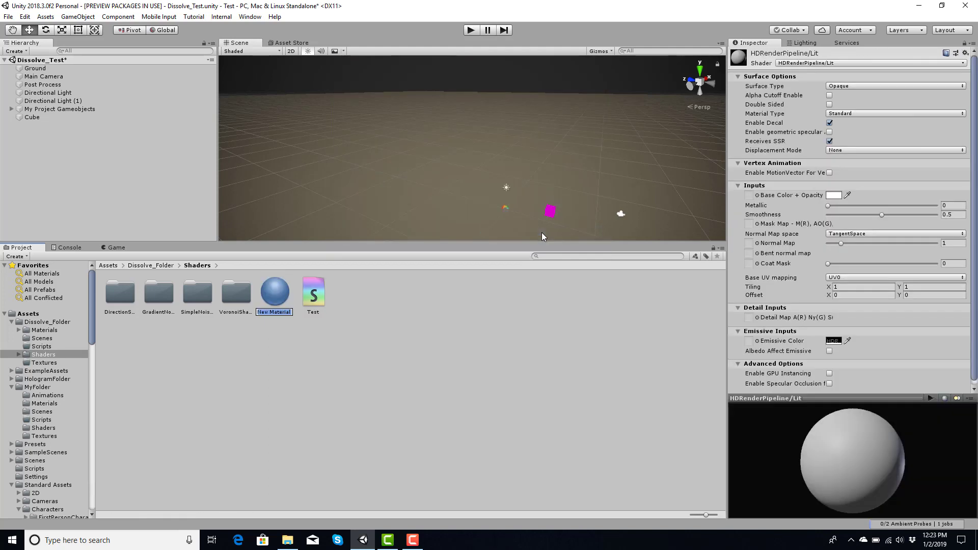
text(Test)
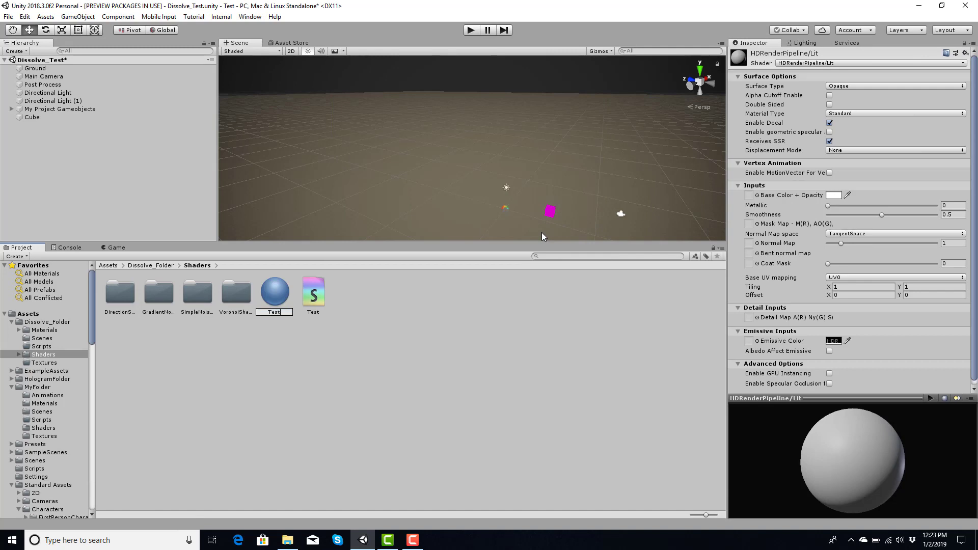
key(Return)
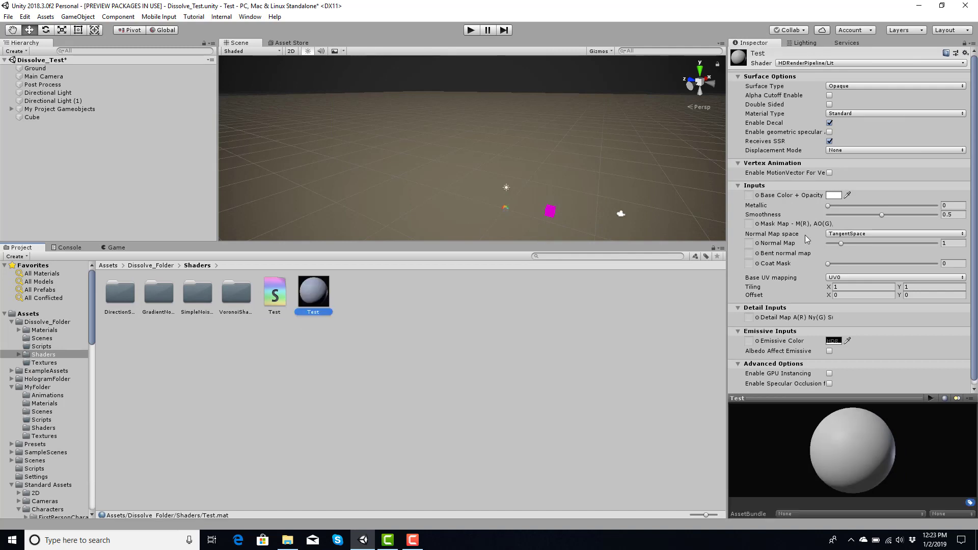
Drag the Test shader graph onto the Test material's Inspector to make it the material's shader.
scroll(806, 234, down, 1)
click(838, 368)
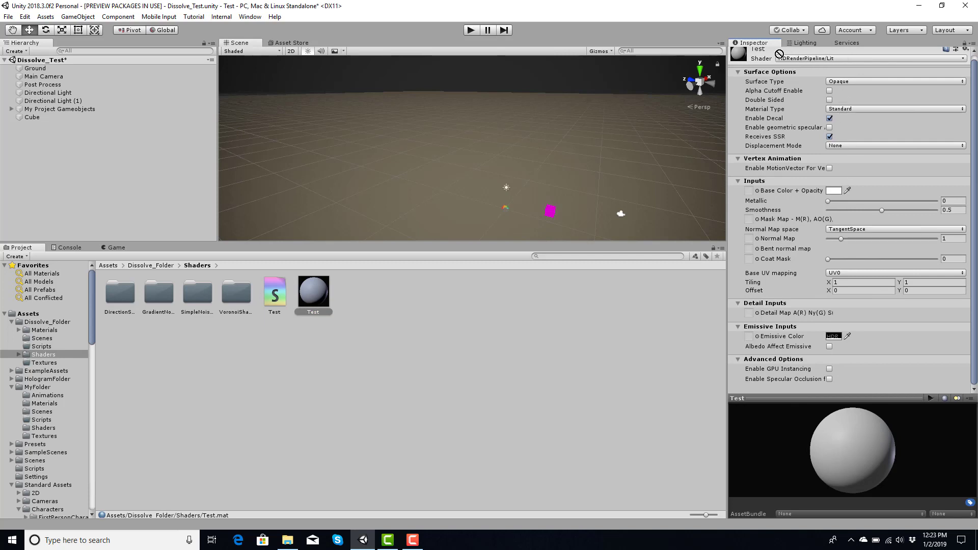
scroll(779, 54, up, 1)
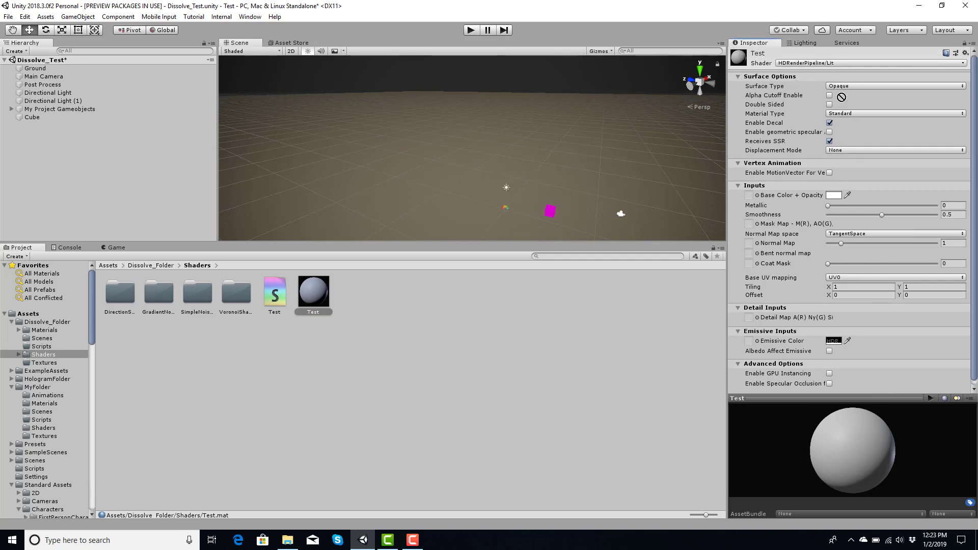
scroll(729, 268, down, 1)
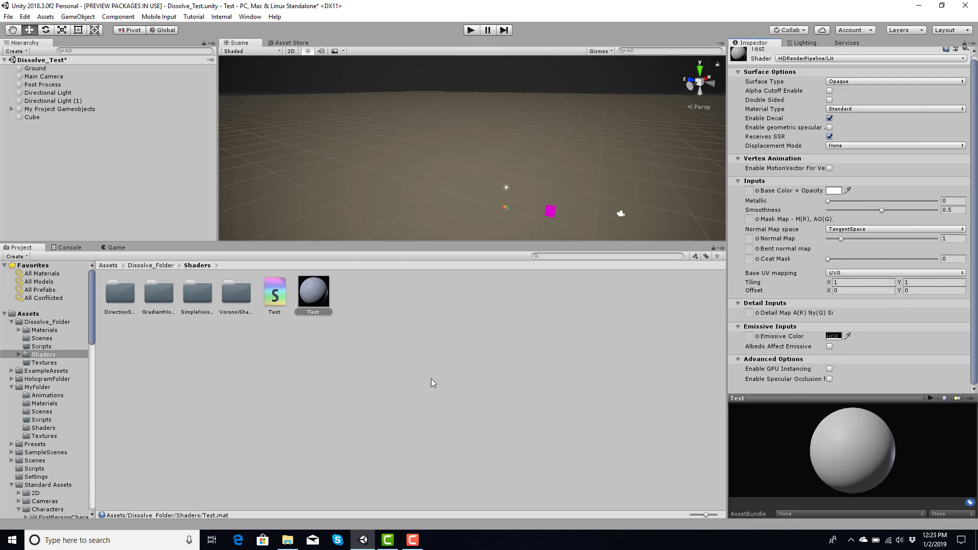
drag(278, 298, 753, 158)
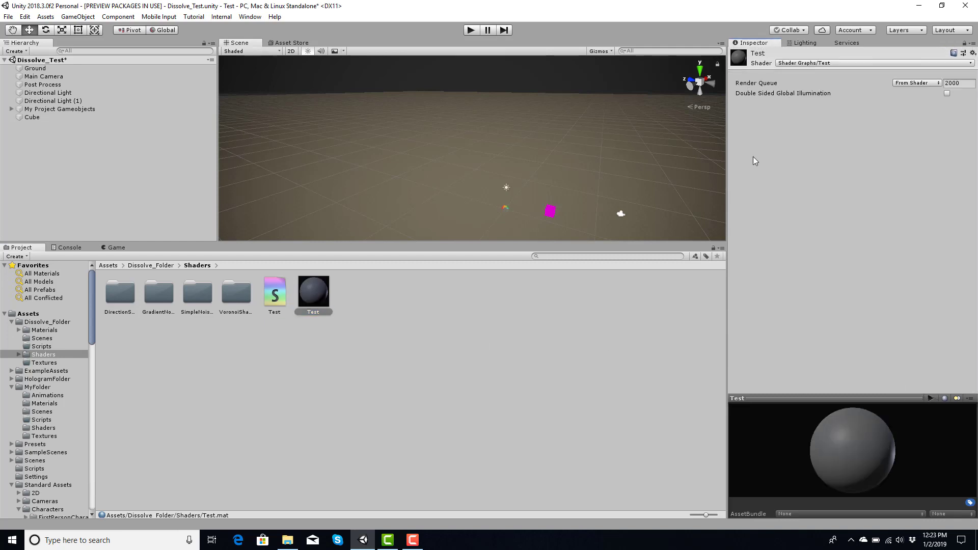
Open the Test shader graph and add Texture2D properties named Texture and Normal Map.
double_click(270, 307)
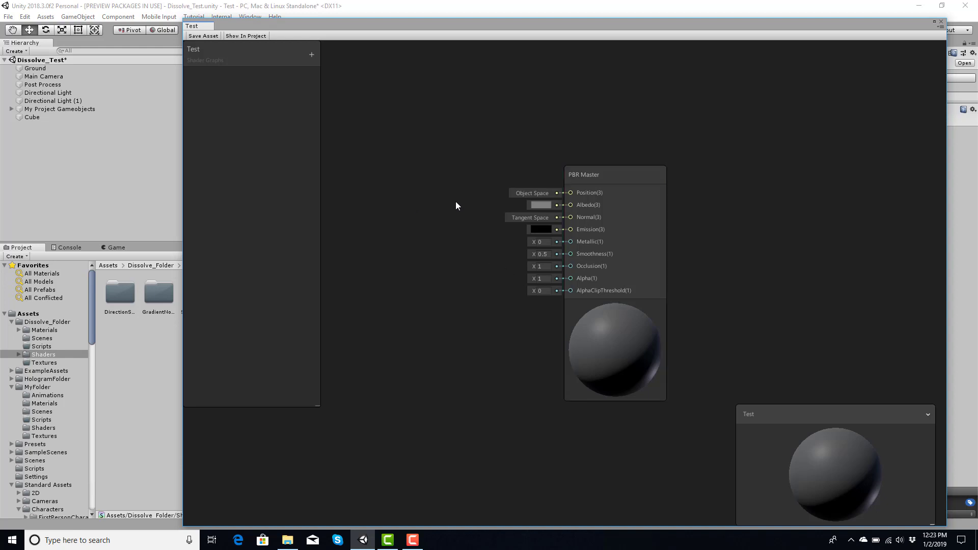
middle_drag(456, 206, 591, 232)
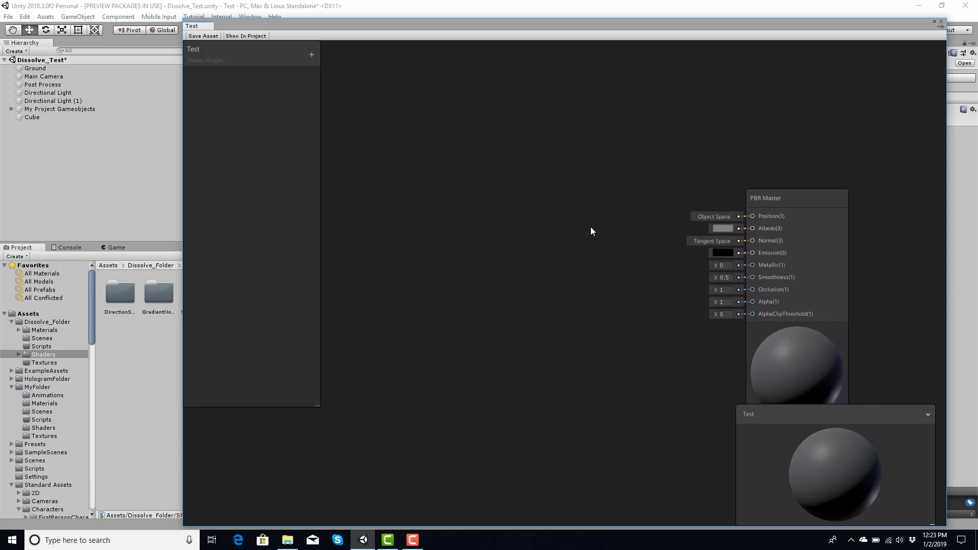
click(313, 56)
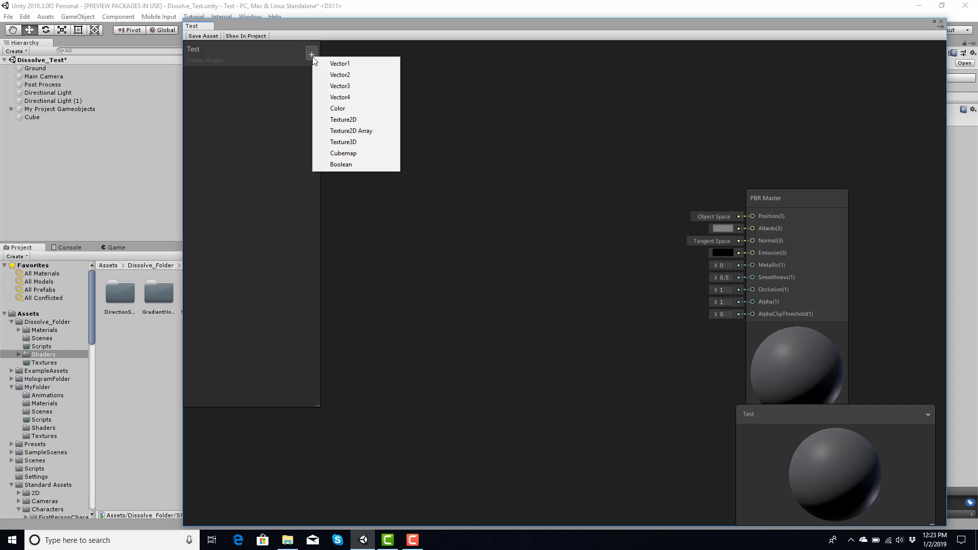
click(349, 120)
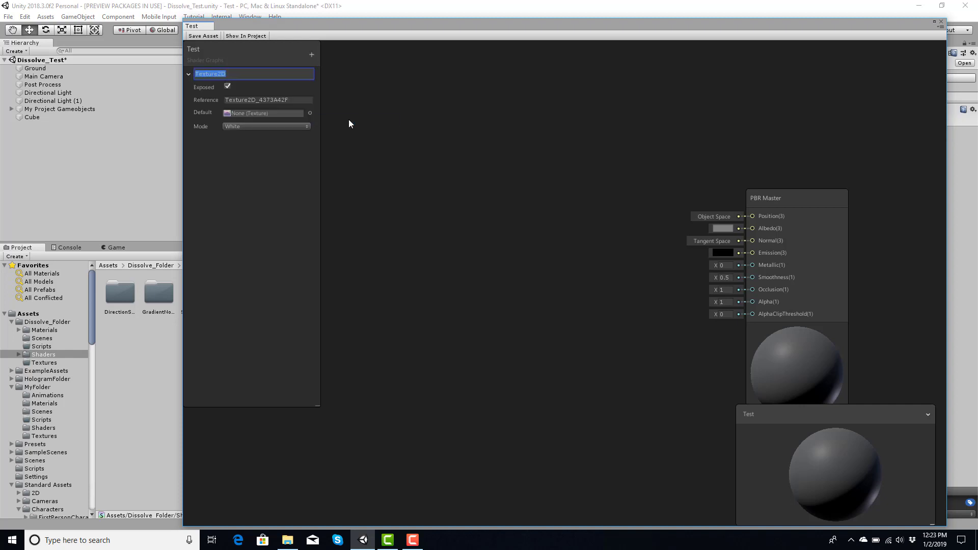
text(Texture)
key(Return)
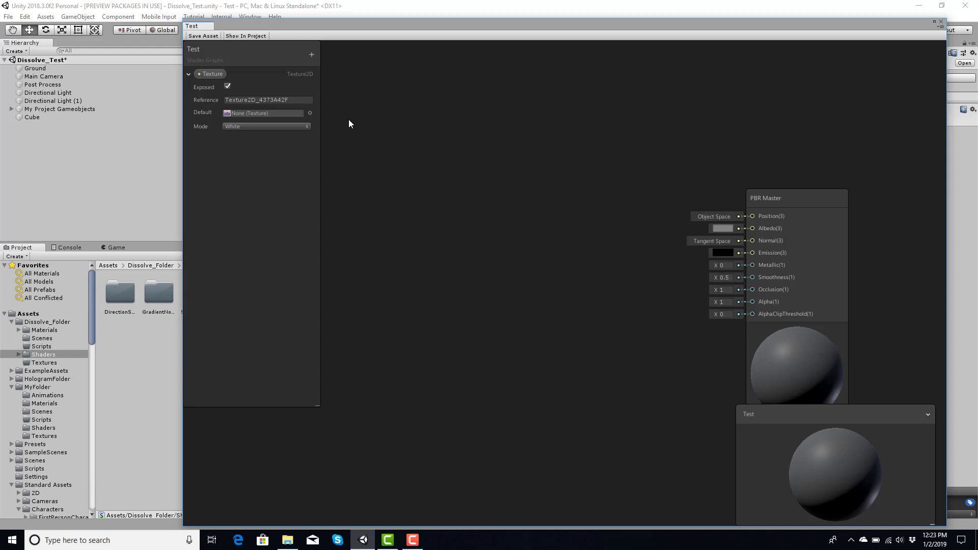
click(314, 54)
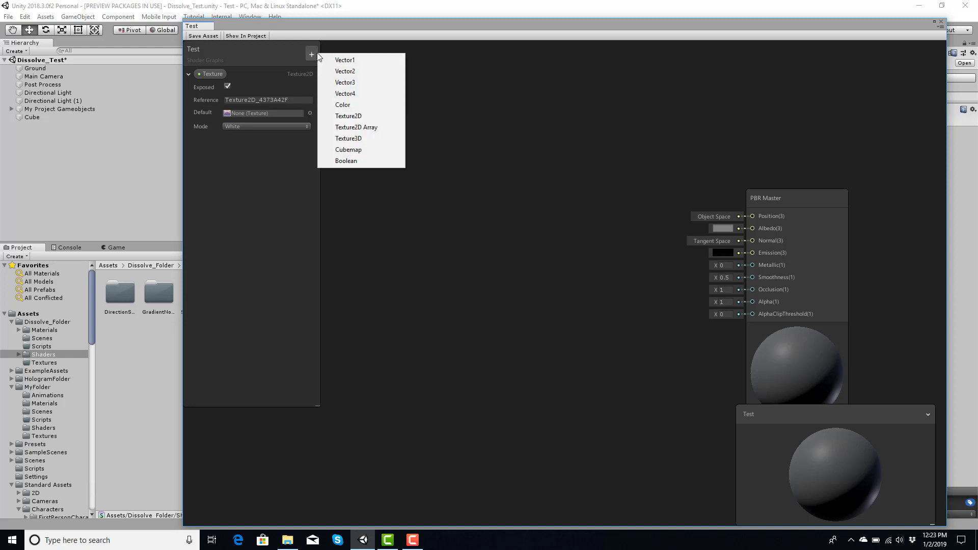
click(354, 118)
text(No)
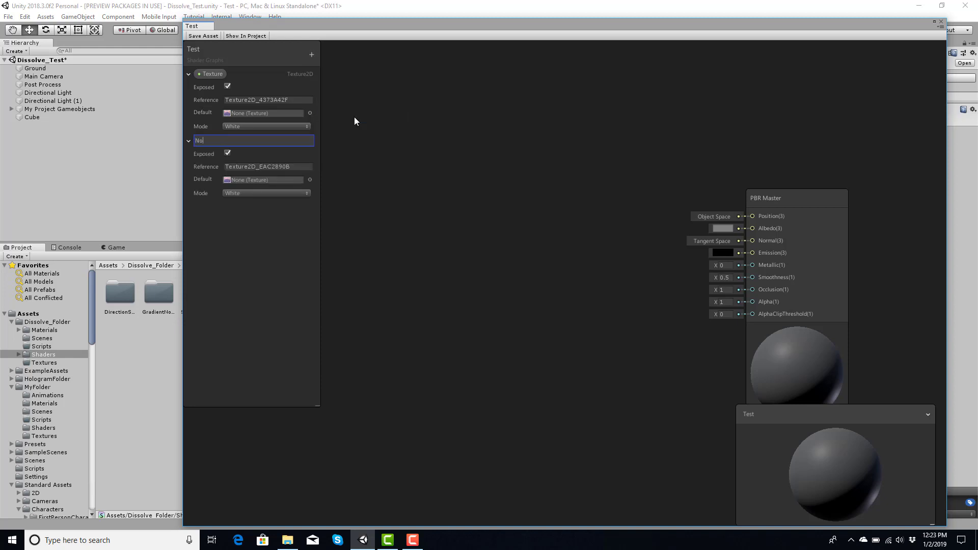
text(rmal Map)
key(Return)
Add a Vector1 property named Texture Offset.
click(313, 55)
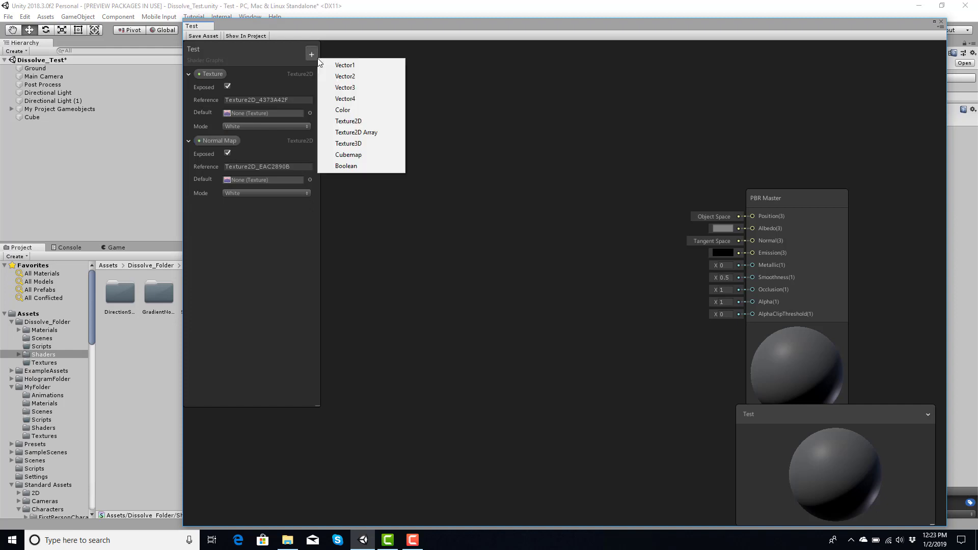
click(347, 65)
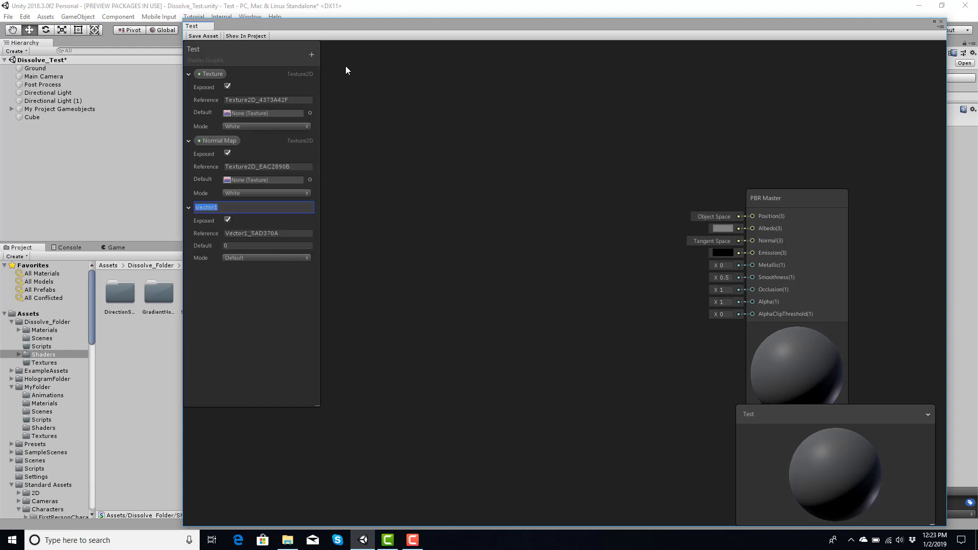
text(Texture Offset)
key(Return)
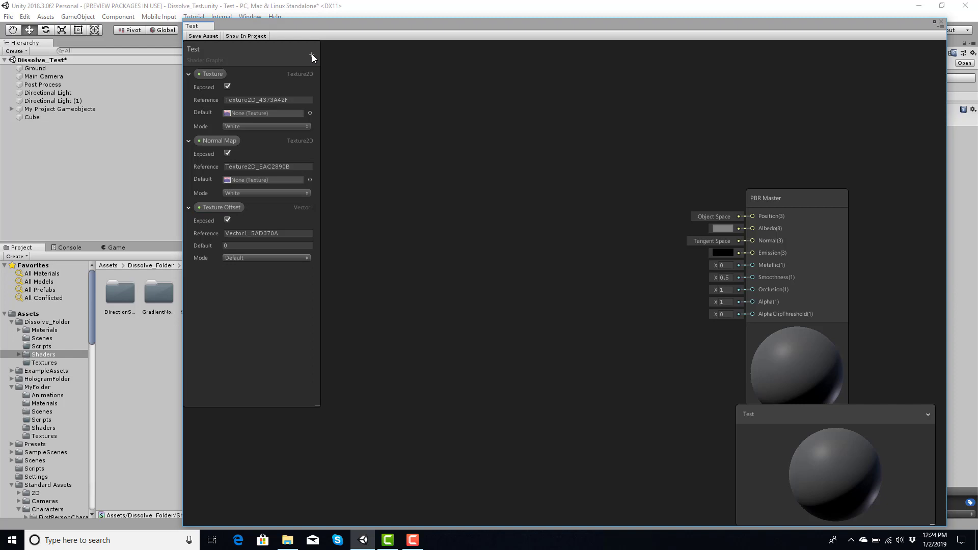
Add a Vector1 property Normal Map Strength with default 1, then select Texture Offset.
click(312, 54)
click(326, 60)
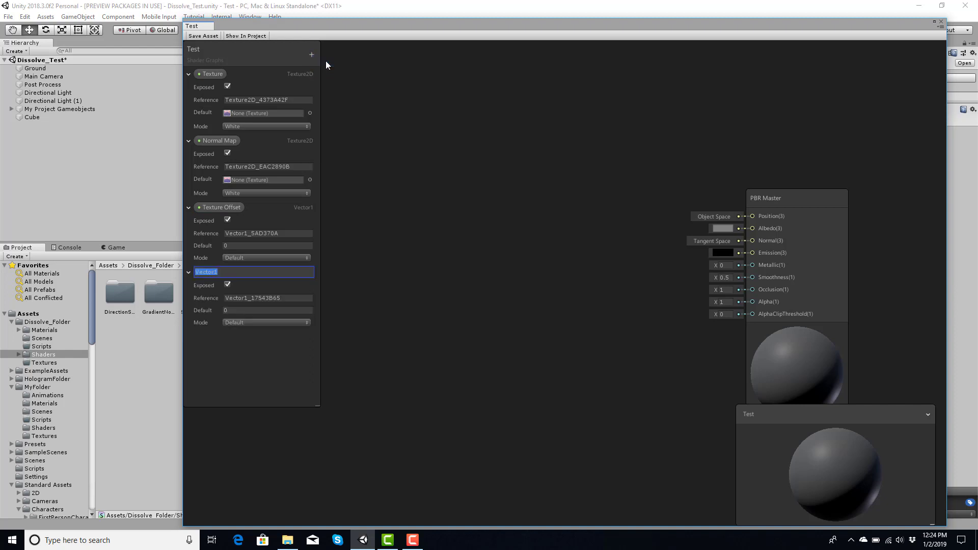
text(Normal Map Strength)
key(Return)
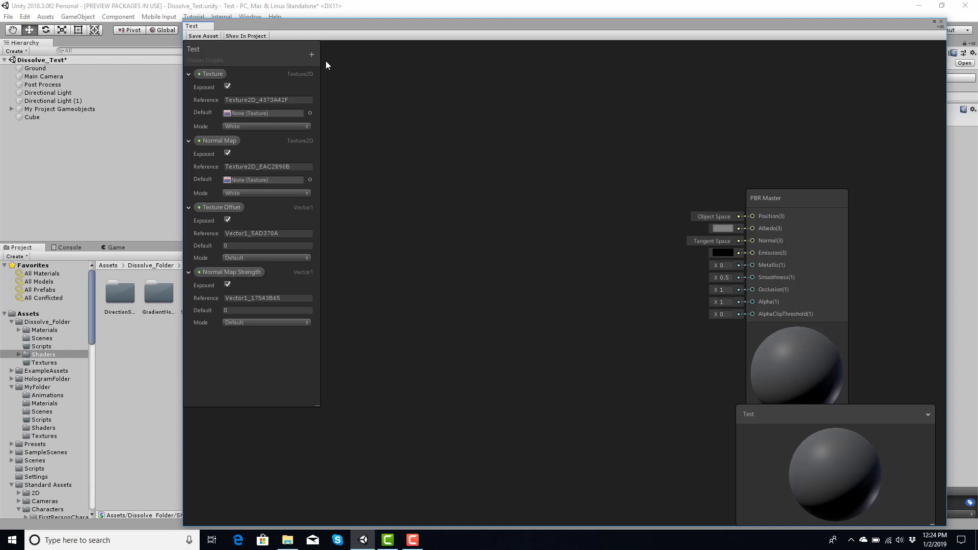
click(269, 310)
text(1)
click(244, 247)
click(237, 207)
Replace Texture Offset with a Vector2 property of the same name, defaulting to X 1 and Y 1.
key(Delete)
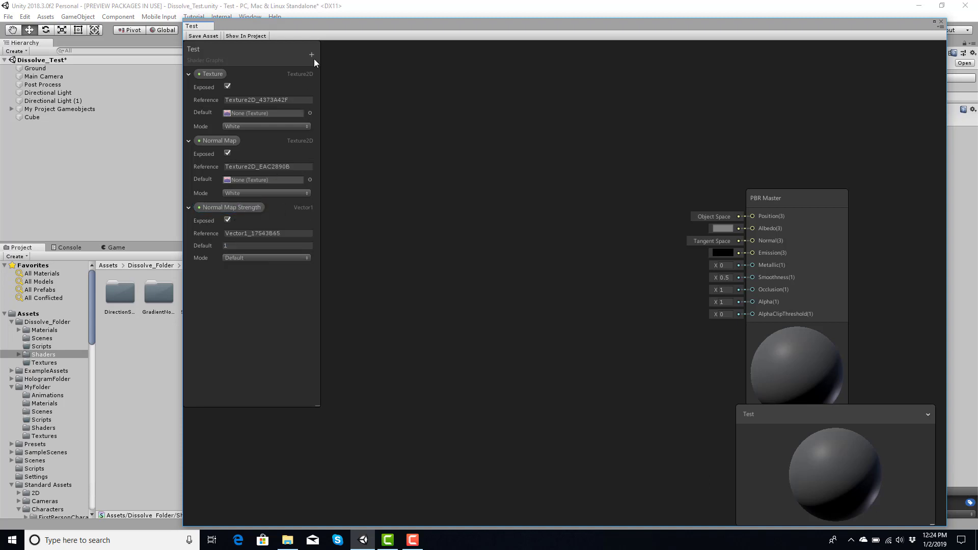
click(311, 54)
click(338, 75)
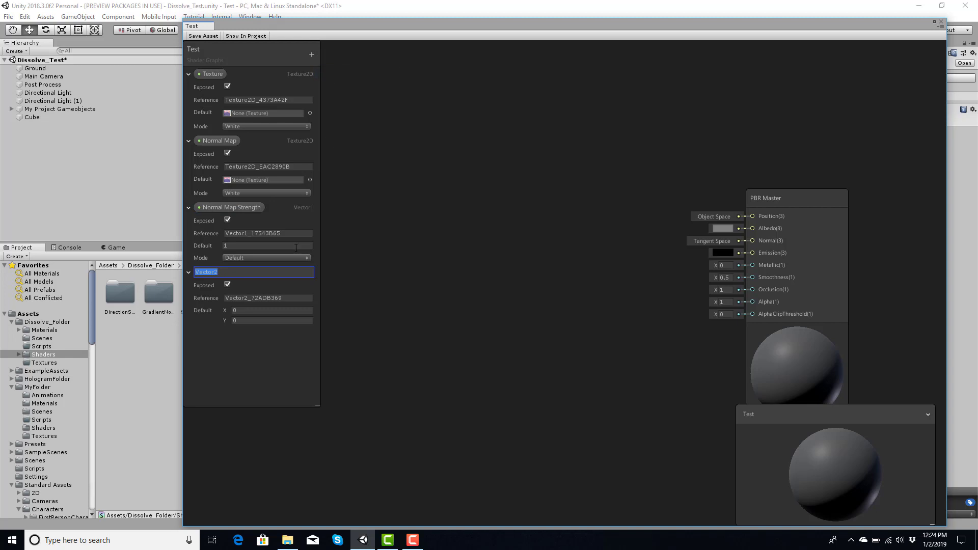
text(Texture Offset)
key(Return)
click(251, 311)
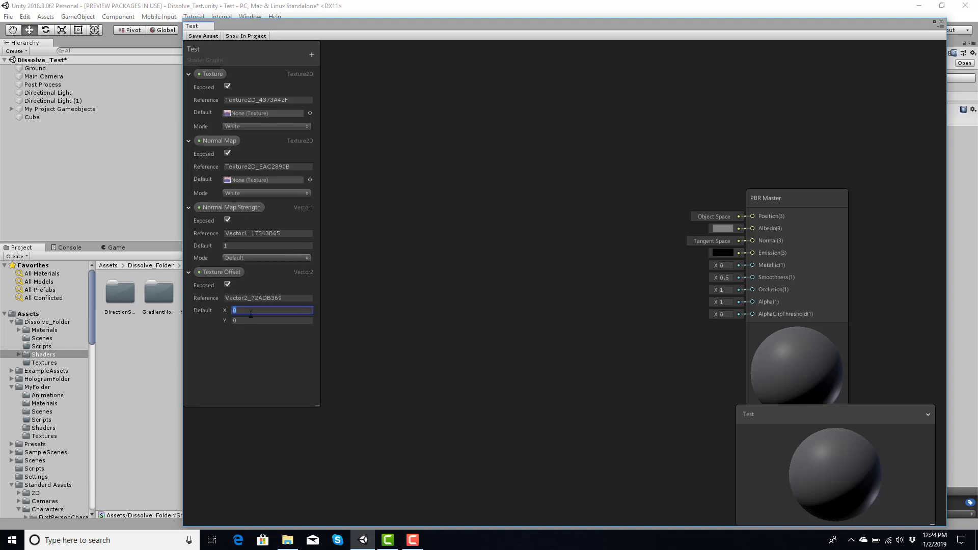
text(1)
key(Tab)
text(1)
key(Return)
click(219, 273)
mouse_move(218, 275)
mouse_down()
mouse_move(212, 101)
mouse_move(220, 275)
mouse_up()
Set the Texture property's default to GlassStainedAlbedo.
click(310, 114)
scroll(687, 190, down, 5)
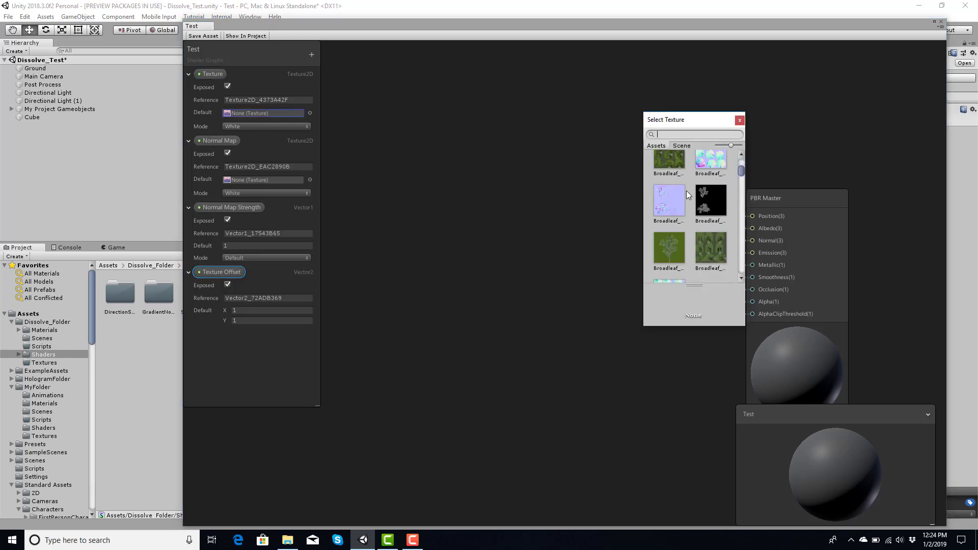
scroll(687, 192, down, 5)
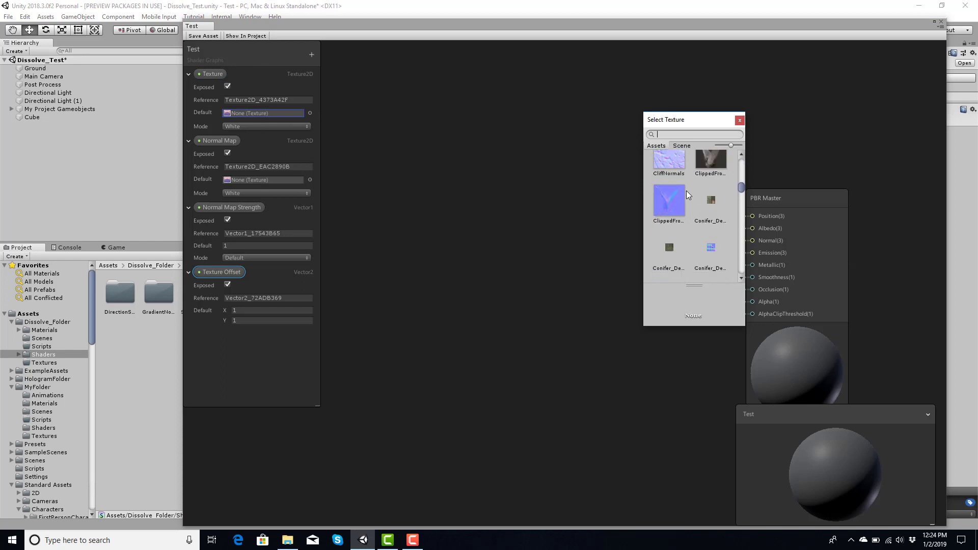
scroll(687, 191, down, 6)
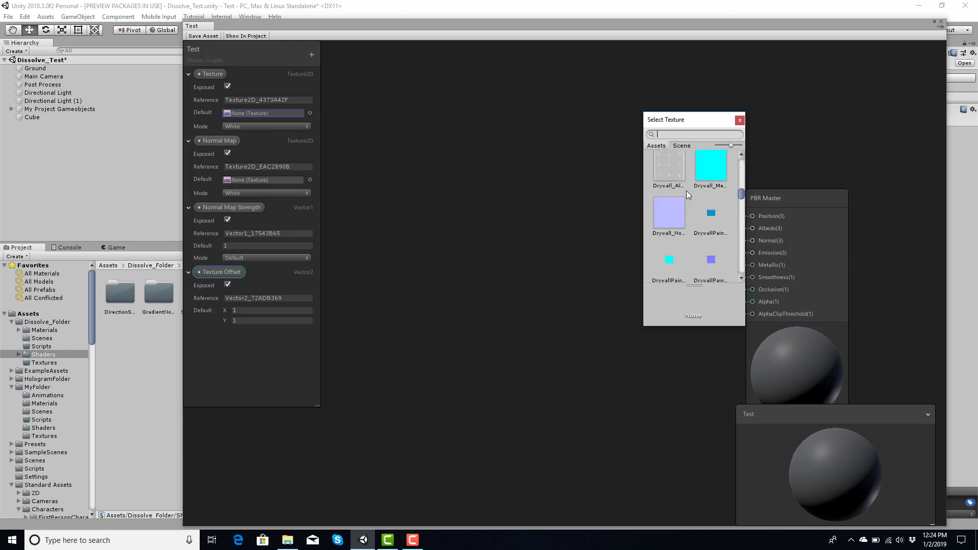
scroll(686, 190, down, 3)
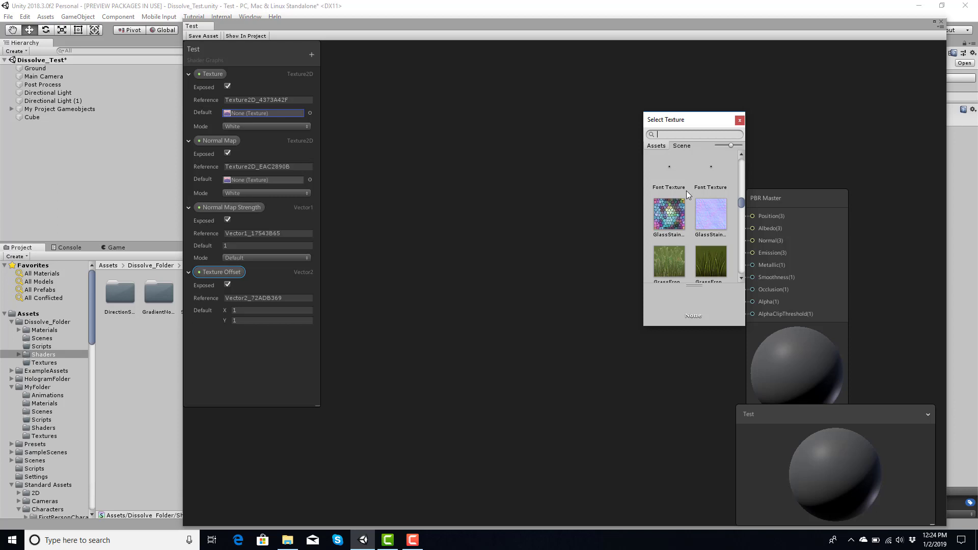
scroll(686, 191, down, 2)
scroll(687, 191, up, 3)
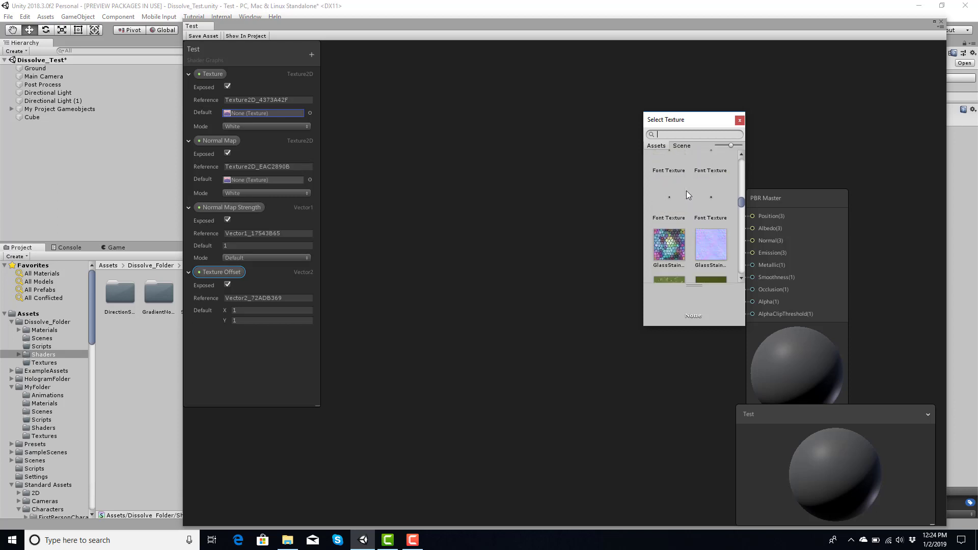
click(669, 246)
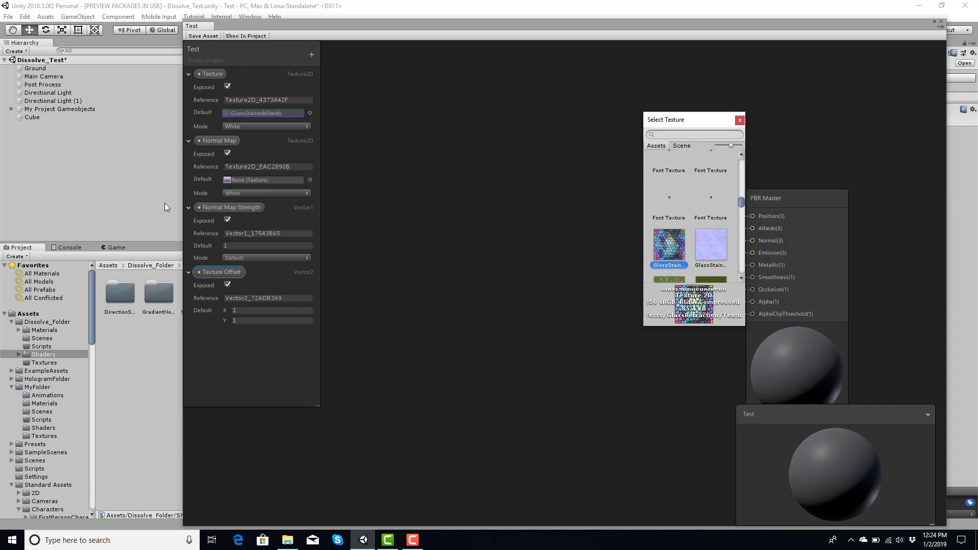
Set the Normal Map property's default to GlassStainedNormals.
click(310, 180)
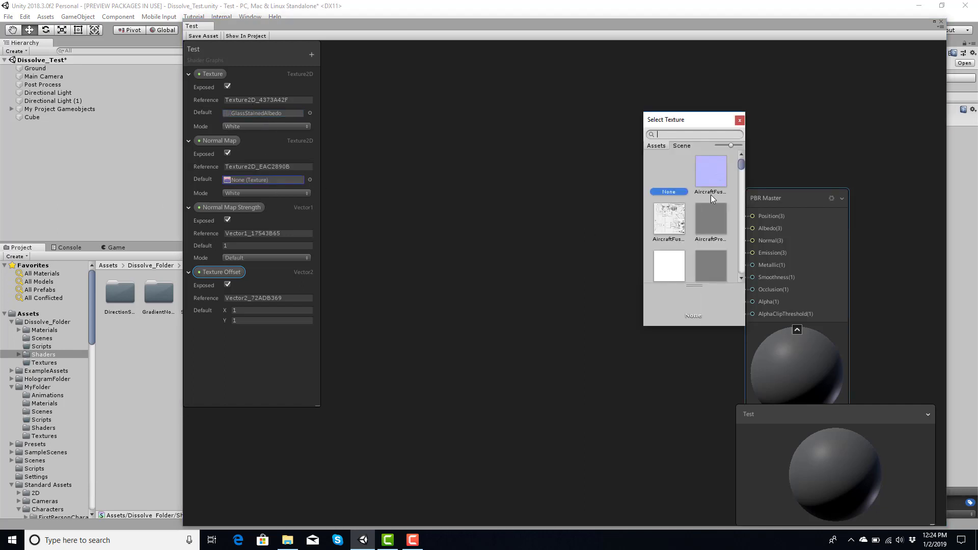
scroll(690, 221, down, 2)
scroll(690, 216, down, 8)
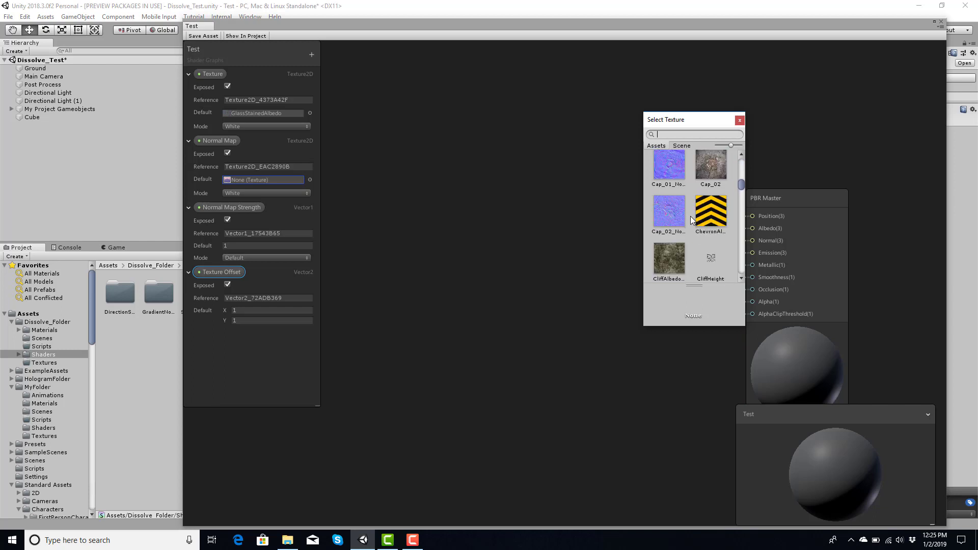
scroll(691, 218, down, 8)
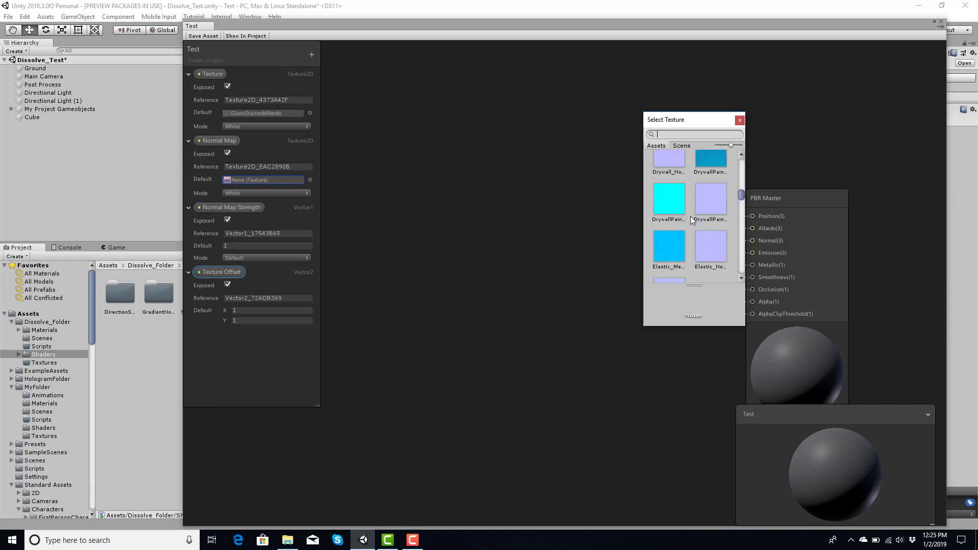
scroll(690, 216, down, 5)
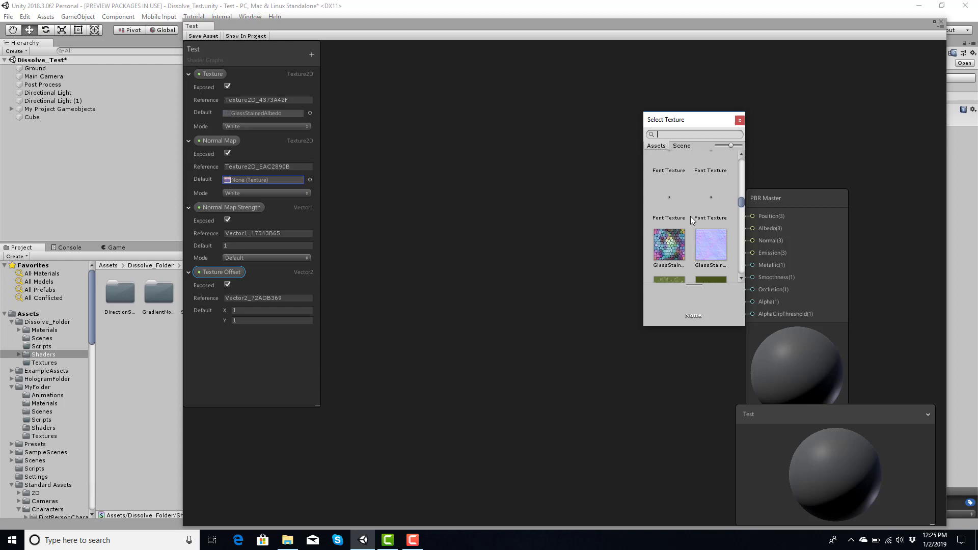
click(714, 245)
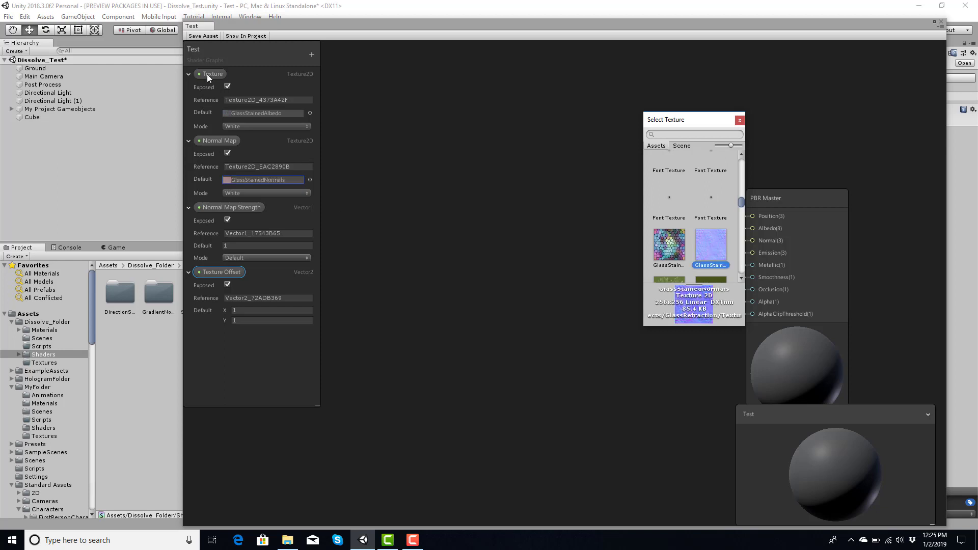
Place the Texture and Normal Map property nodes on the graph canvas.
drag(207, 74, 451, 104)
drag(219, 141, 442, 288)
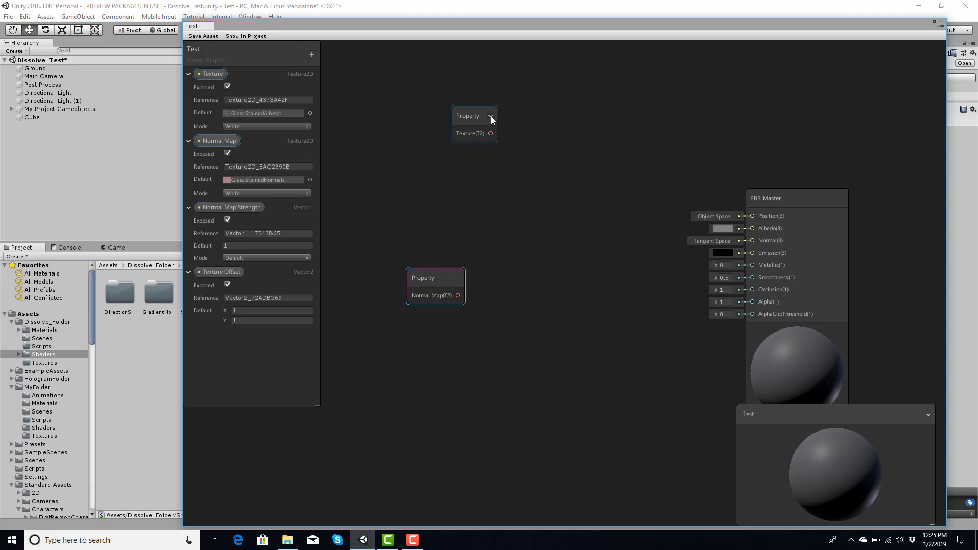
mouse_move(463, 117)
mouse_down()
mouse_move(401, 108)
mouse_move(481, 123)
mouse_up()
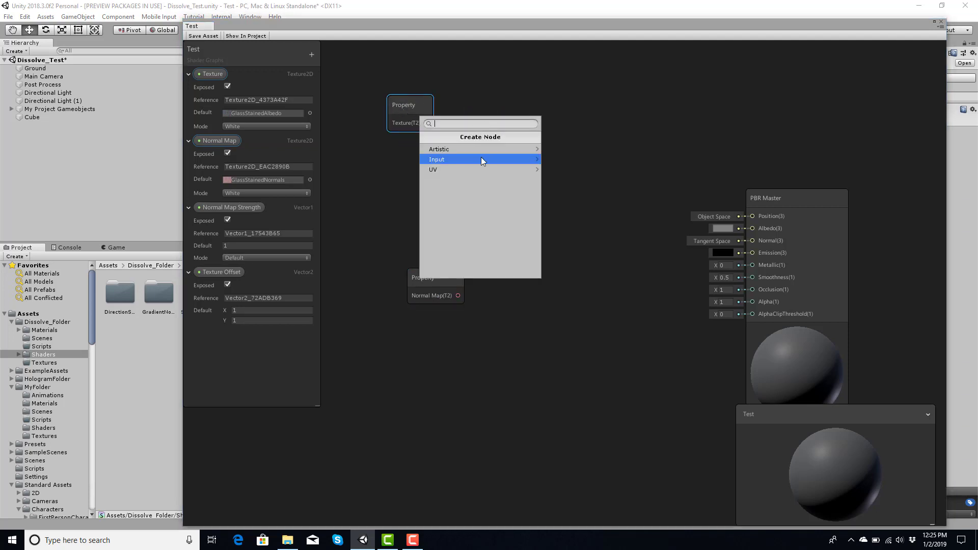
Sample Texture through a Sample Texture 2D node and wire its RGBA into PBR Master's Albedo.
text(text)
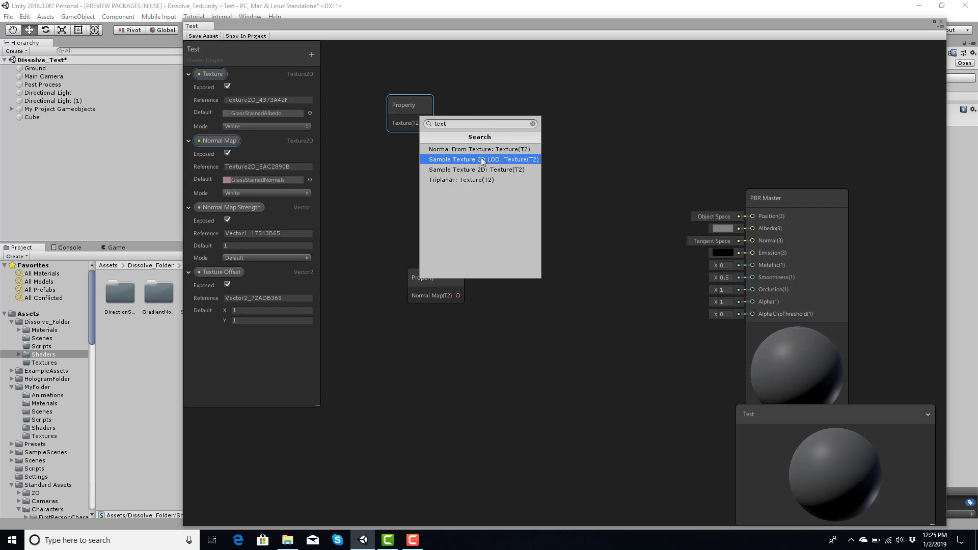
click(491, 173)
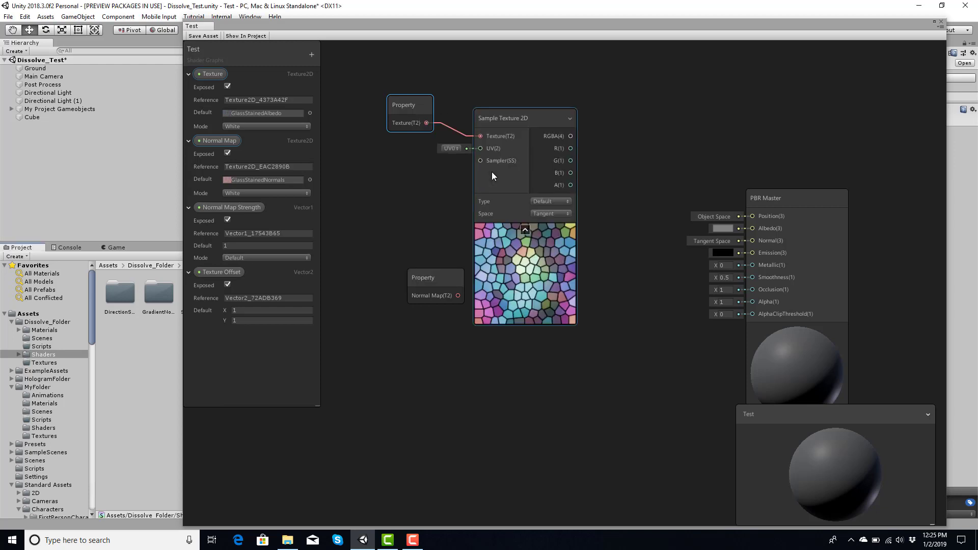
mouse_move(510, 118)
mouse_down()
mouse_move(525, 90)
mouse_move(520, 106)
mouse_up()
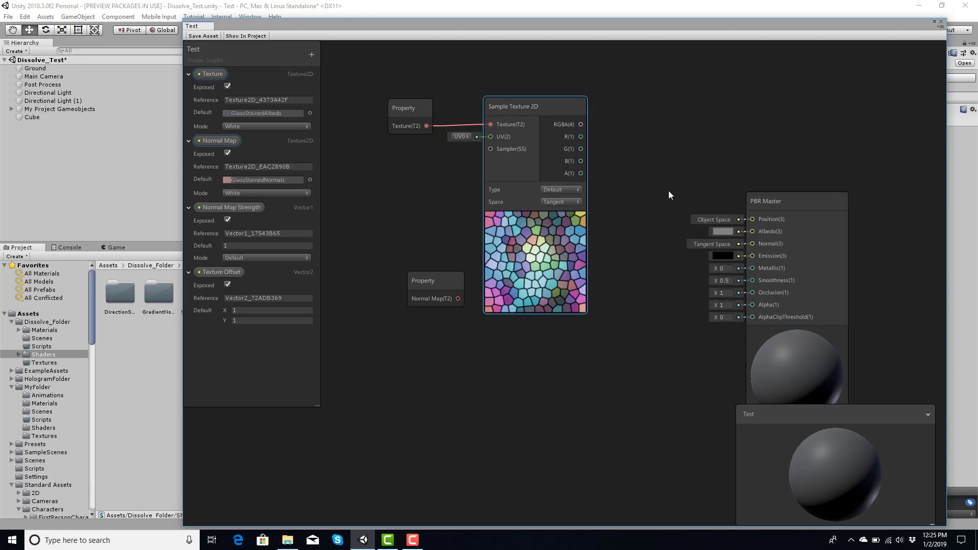
drag(581, 124, 753, 232)
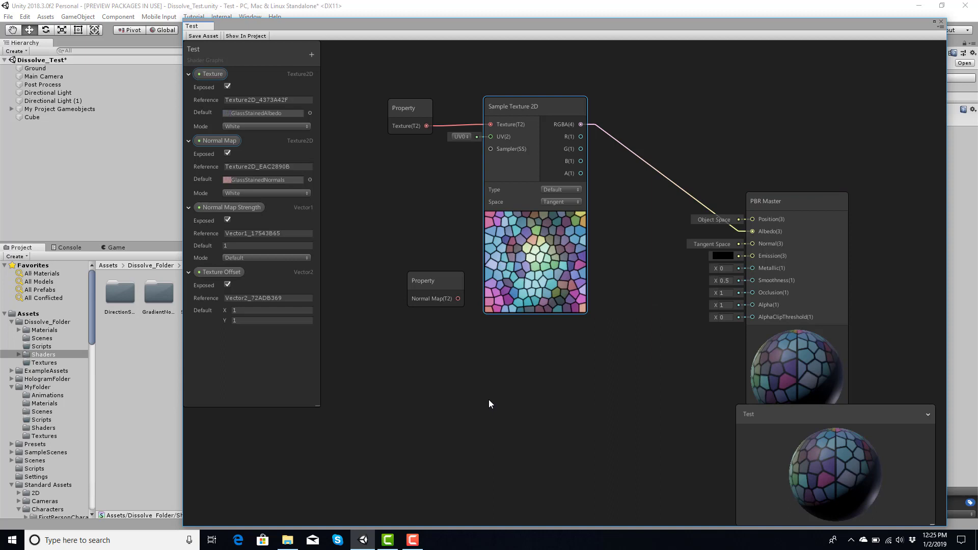
Feed Normal Map into a second Sample Texture 2D node set to Normal type, then tidy the nodes.
middle_drag(485, 362, 546, 226)
drag(467, 152, 556, 278)
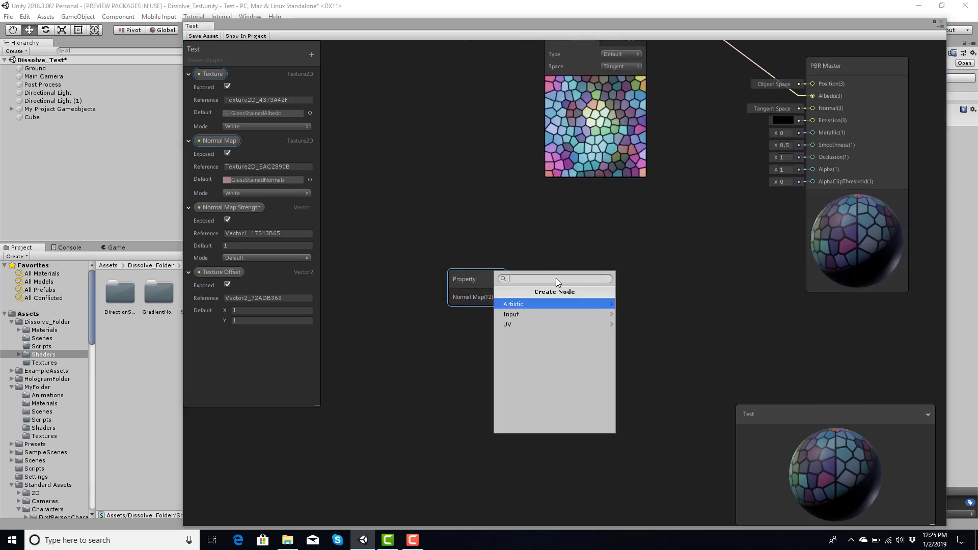
text(text)
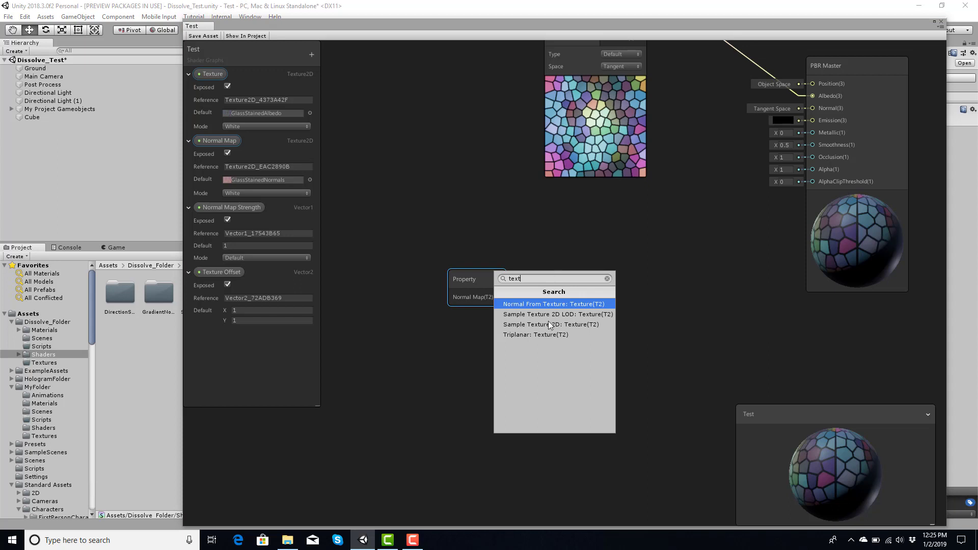
click(549, 322)
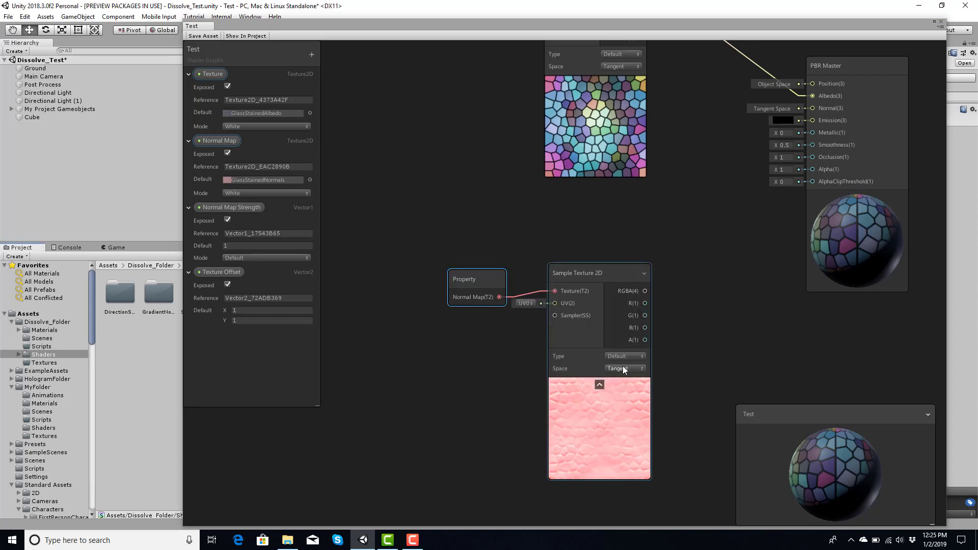
click(623, 355)
click(624, 378)
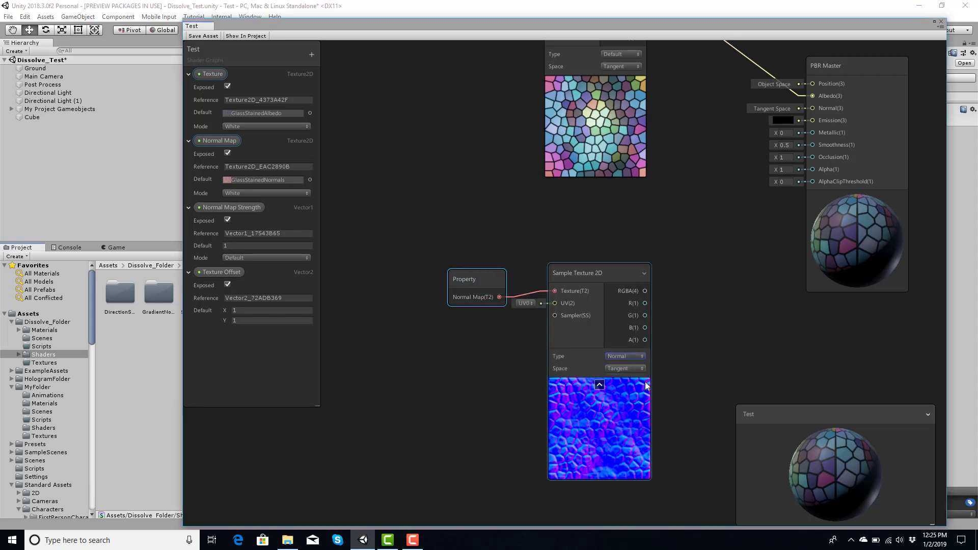
drag(468, 279, 418, 263)
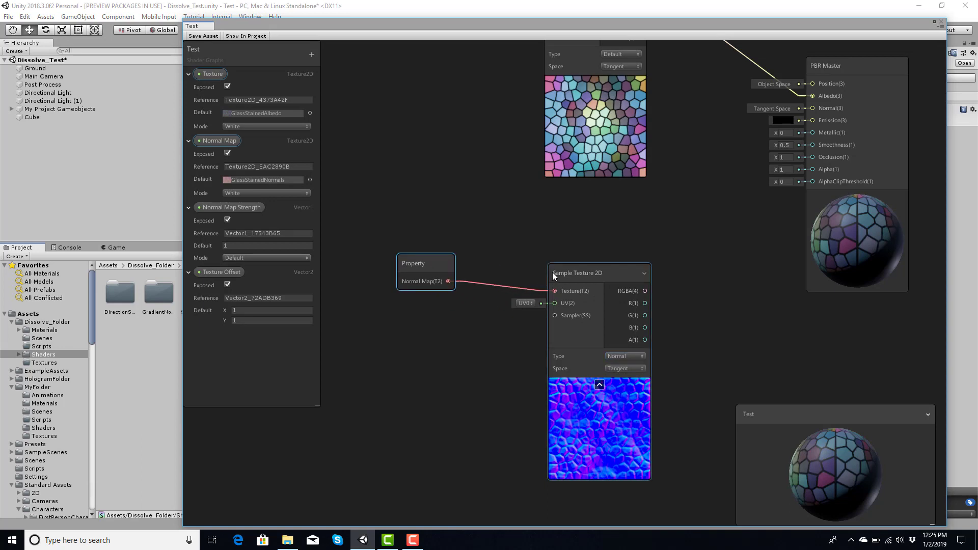
drag(553, 276, 512, 268)
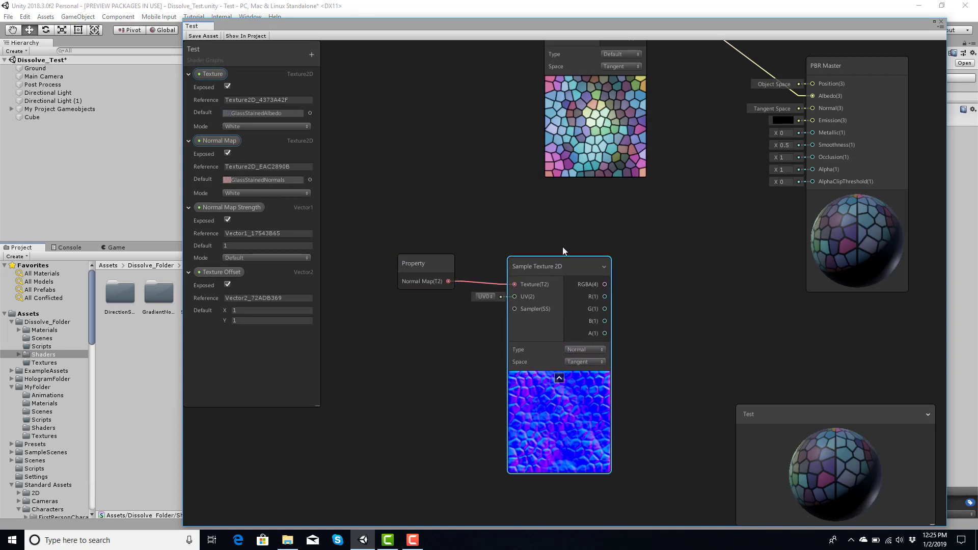
middle_drag(563, 251, 528, 234)
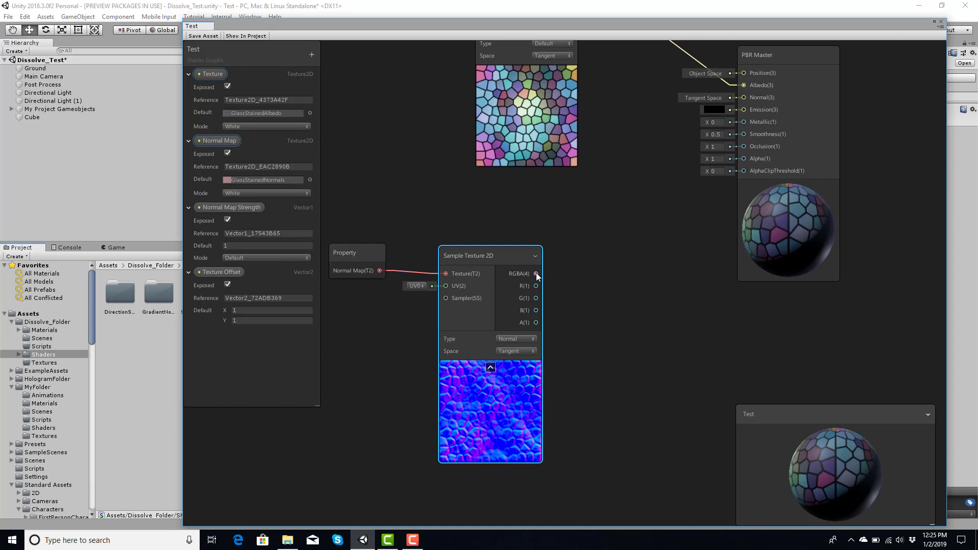
Add a Normal Strength node after the normal sampler, trying strengths 2 and 3 before returning to 1.
drag(539, 274, 577, 265)
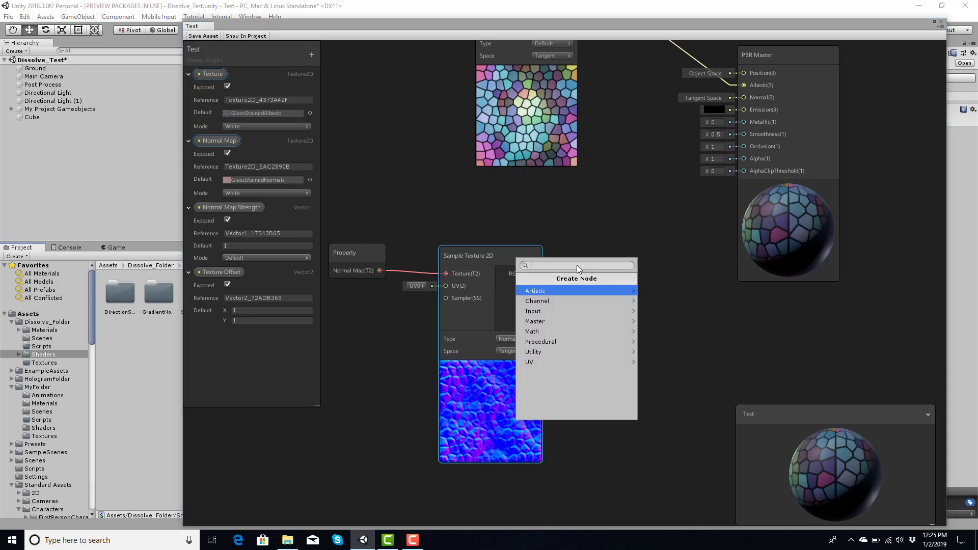
text(normal)
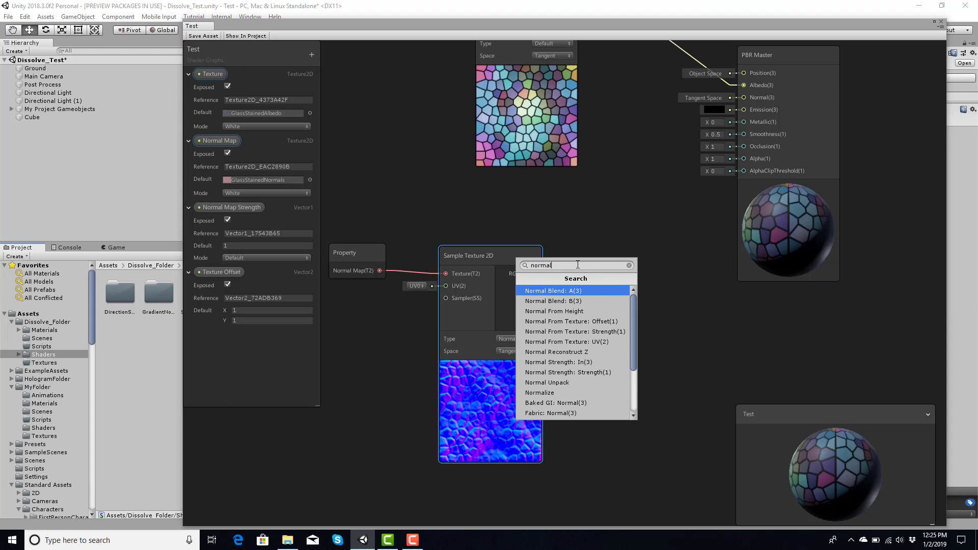
click(570, 362)
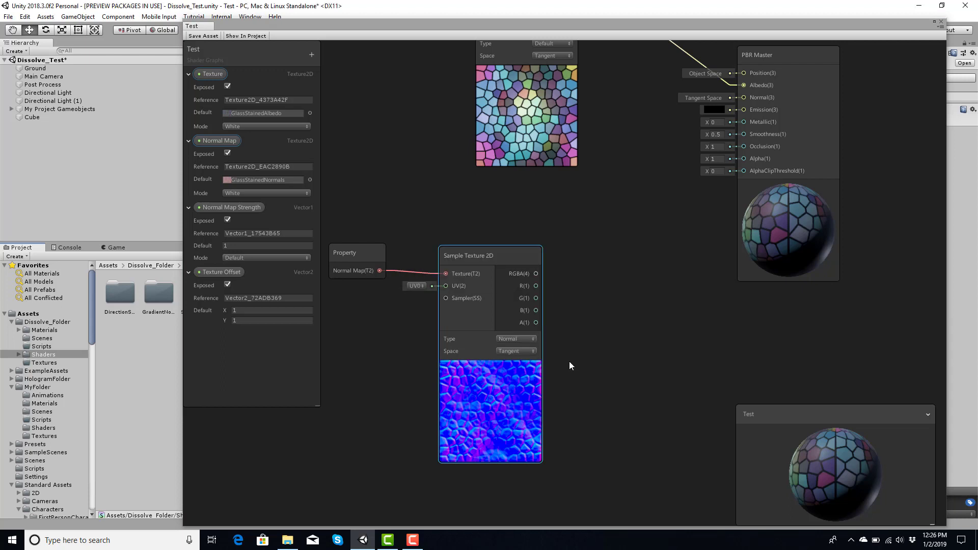
drag(598, 256, 619, 259)
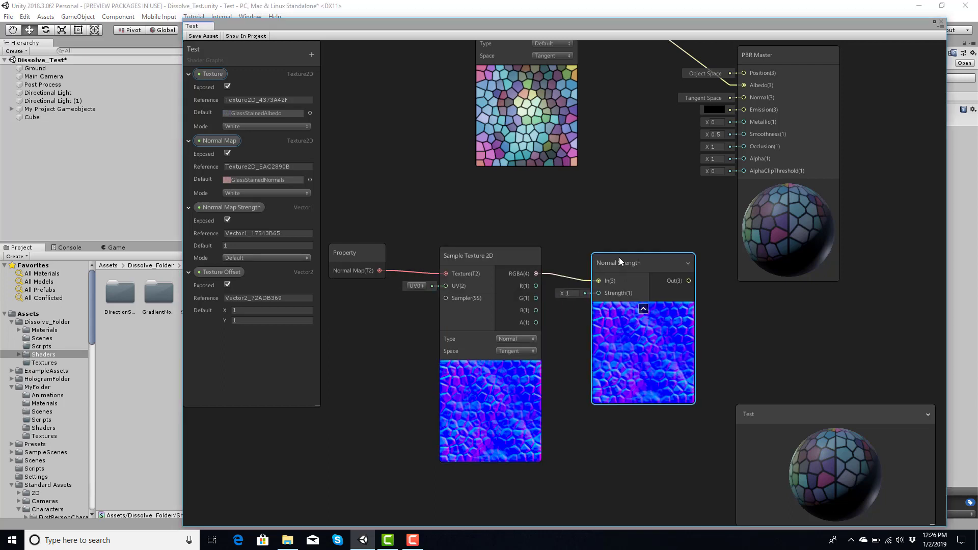
click(569, 293)
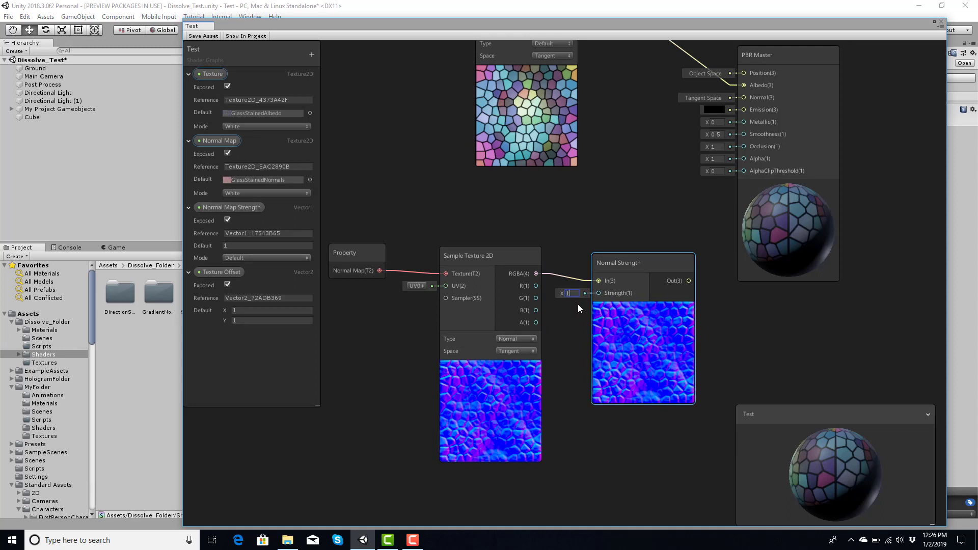
text(2)
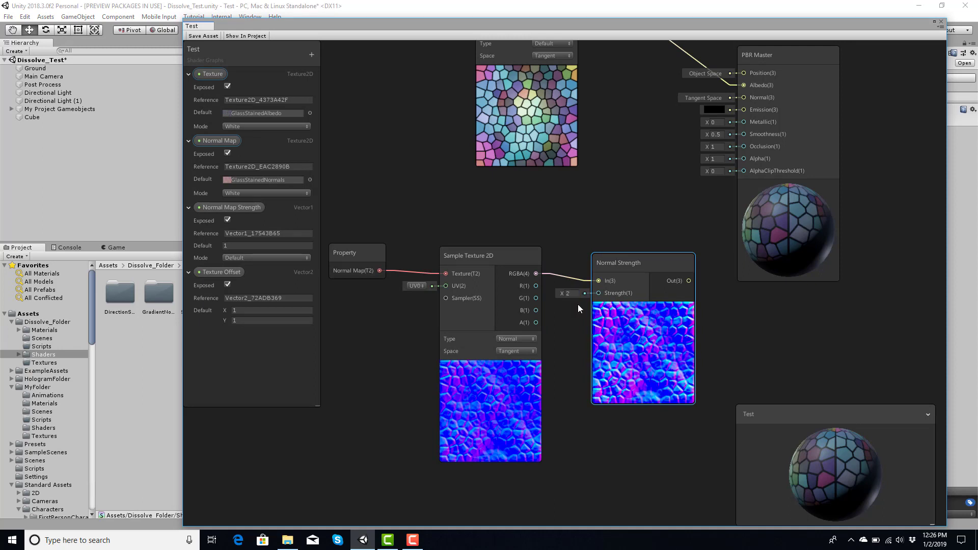
key(BackSpace)
text(3)
key(BackSpace)
text(4)
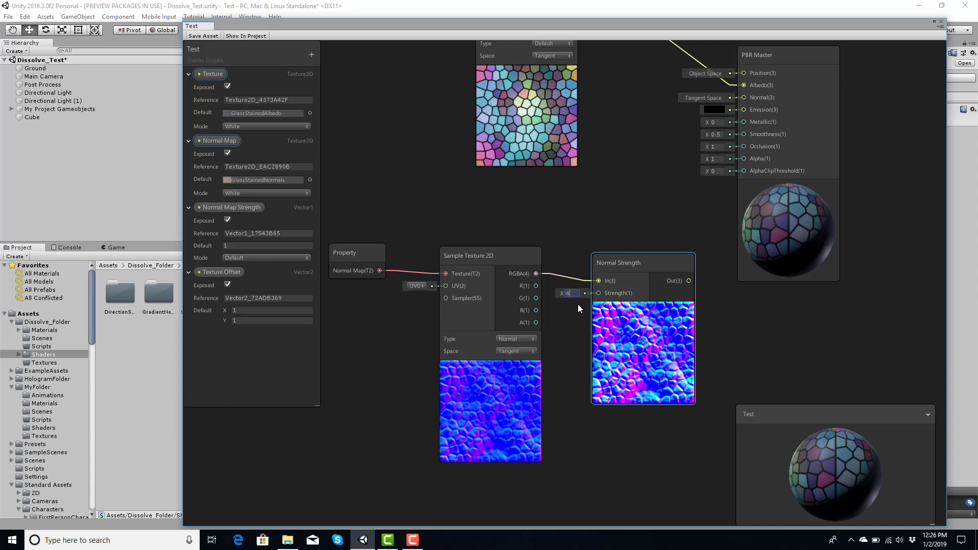
text(10)
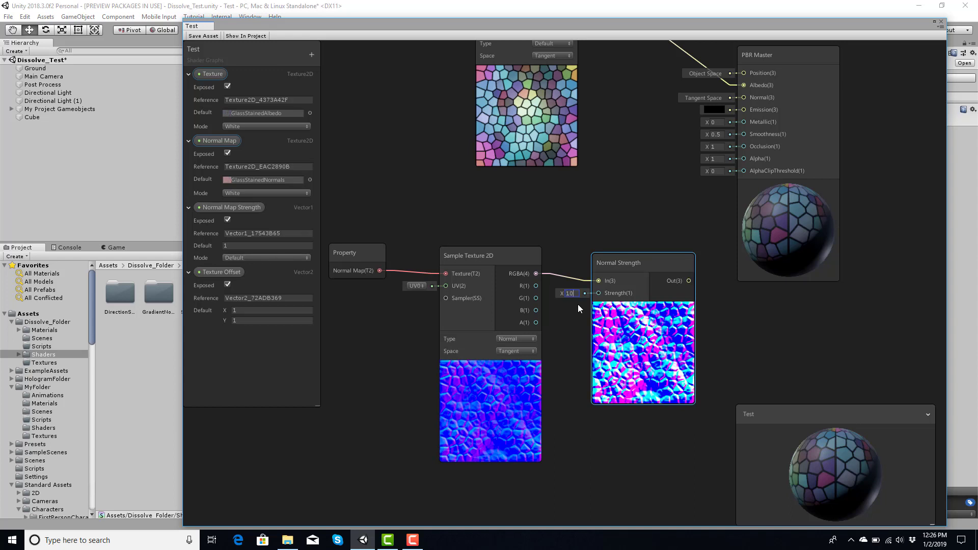
text(1)
key(Return)
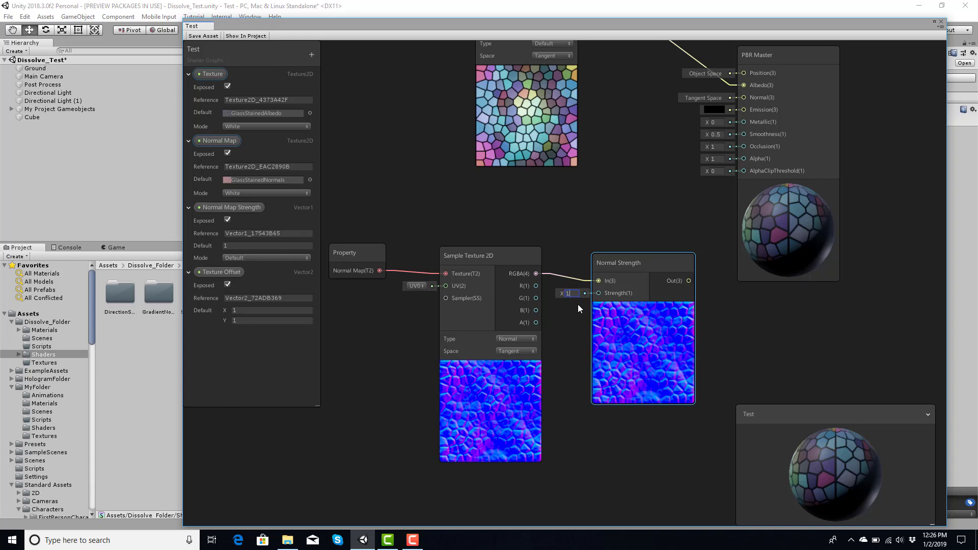
Place the Normal Map Strength property node and wire it into Normal Strength's Strength input.
drag(229, 209, 546, 383)
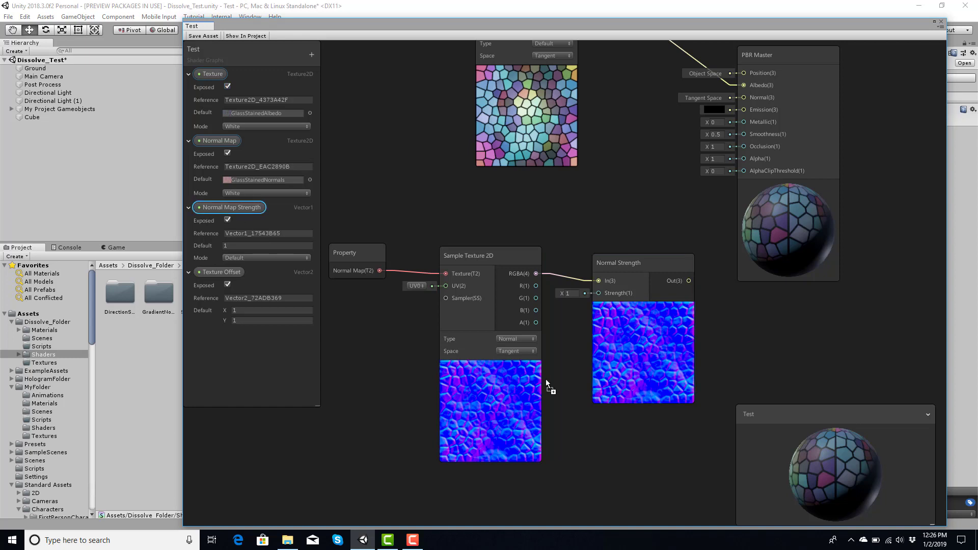
drag(560, 344, 560, 345)
drag(482, 258, 451, 257)
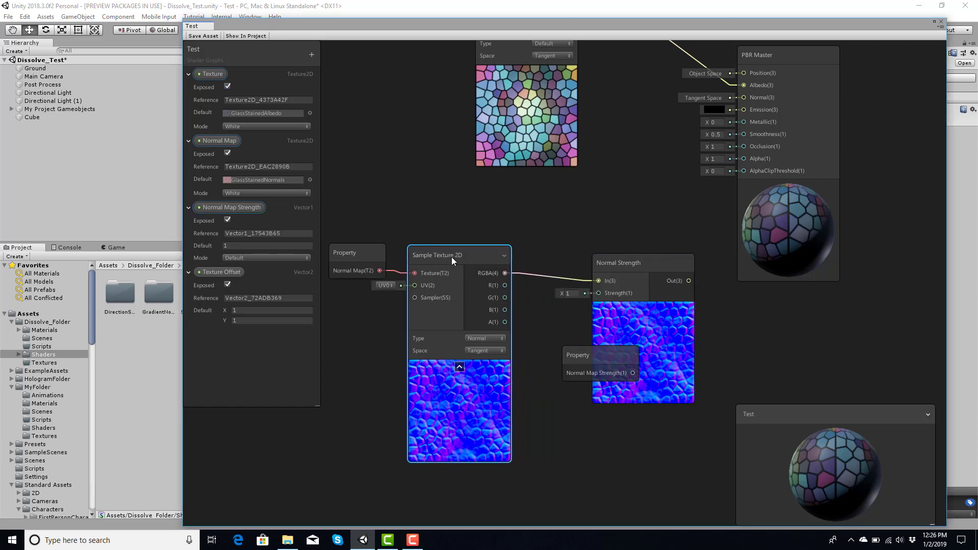
scroll(558, 272, down, 4)
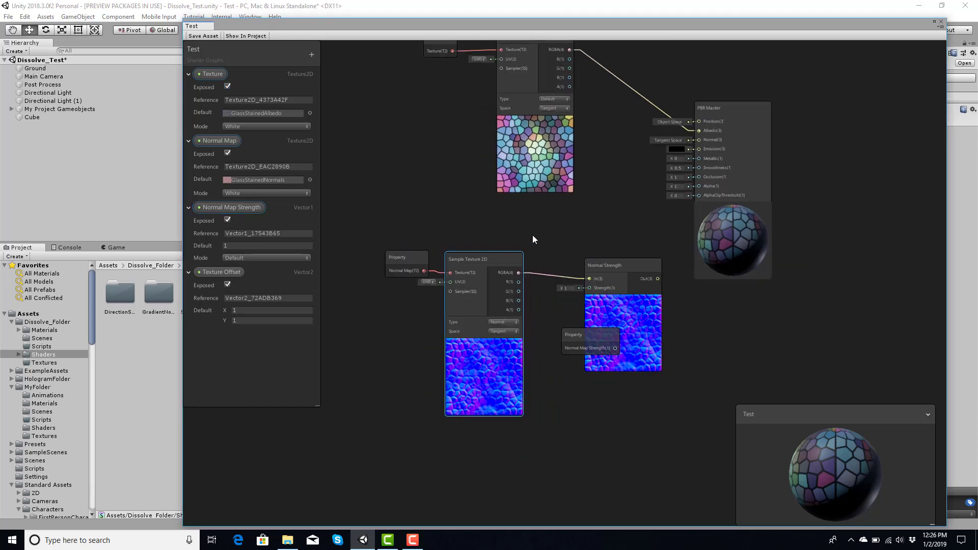
drag(521, 256, 450, 251)
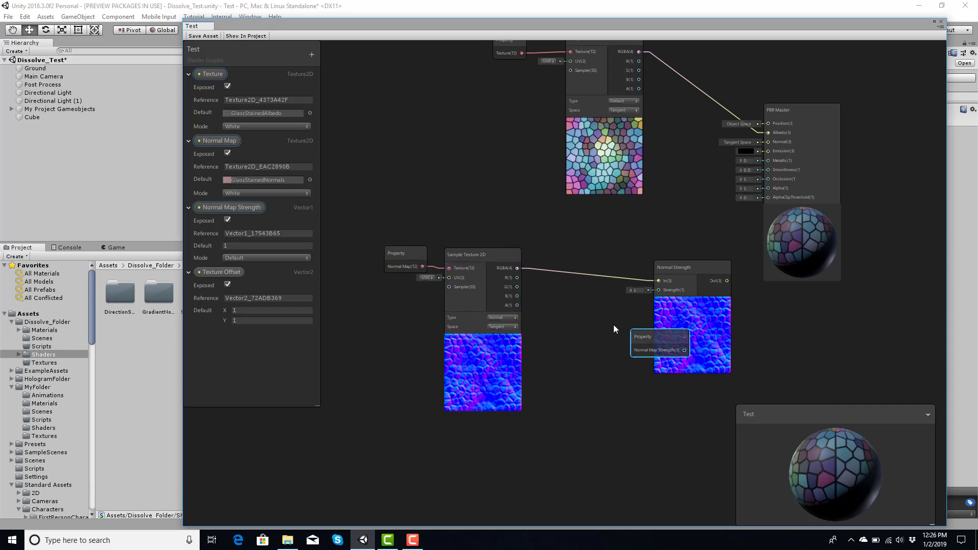
drag(655, 333, 570, 307)
scroll(570, 306, up, 2)
drag(619, 330, 688, 285)
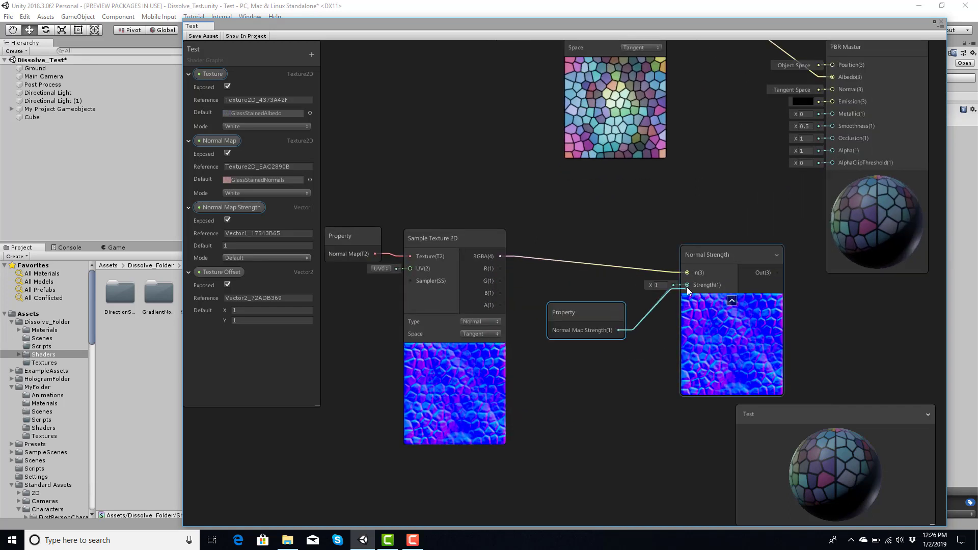
Connect the Normal Strength output to PBR Master's Normal input.
drag(721, 257, 679, 255)
drag(583, 309, 572, 310)
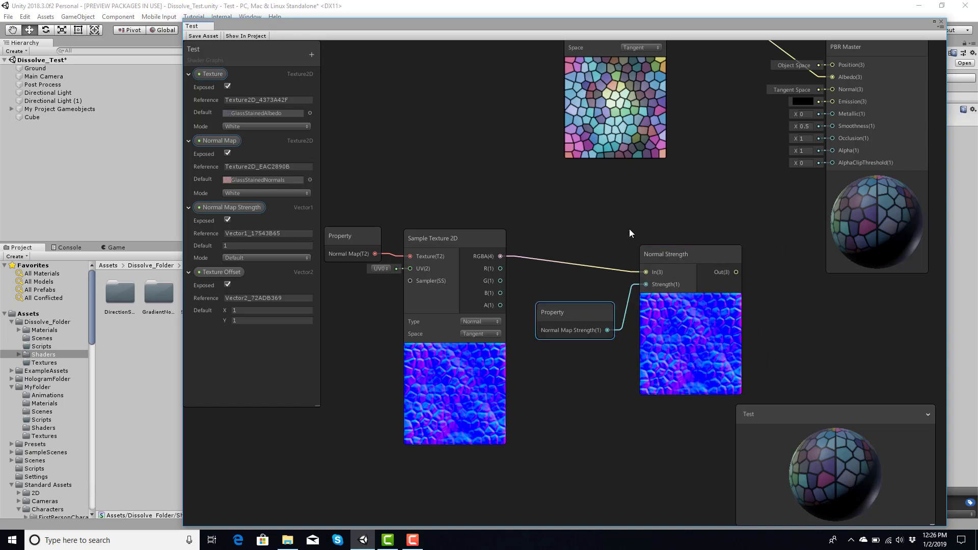
middle_drag(629, 233, 477, 302)
drag(586, 341, 679, 157)
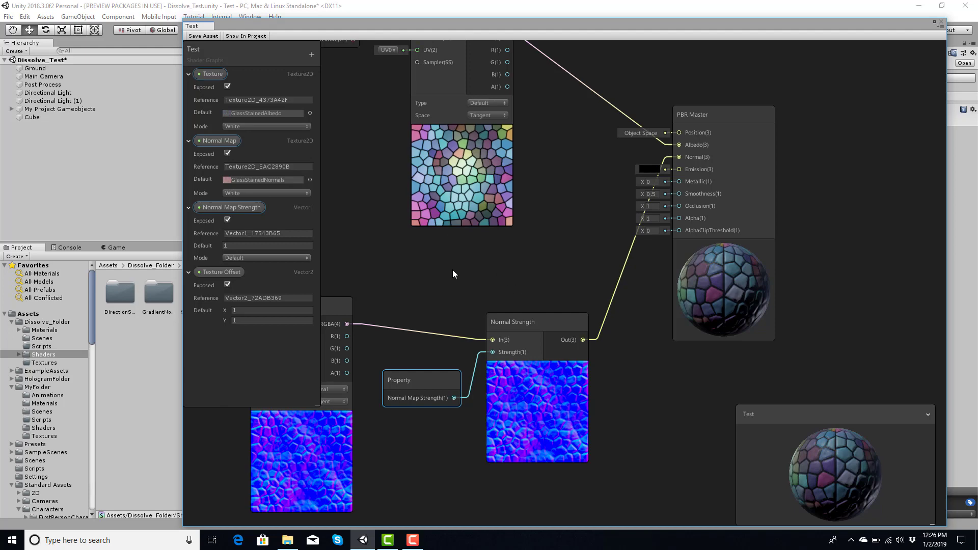
Add a Tiling And Offset node to the left of the texture samplers.
middle_drag(454, 273, 708, 271)
middle_drag(497, 175, 542, 200)
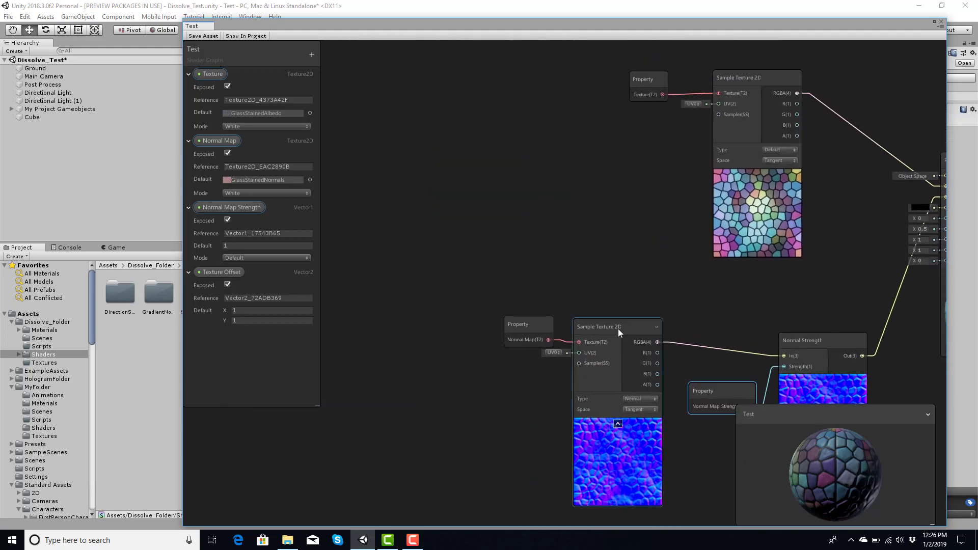
drag(619, 329, 644, 329)
middle_drag(616, 172, 573, 248)
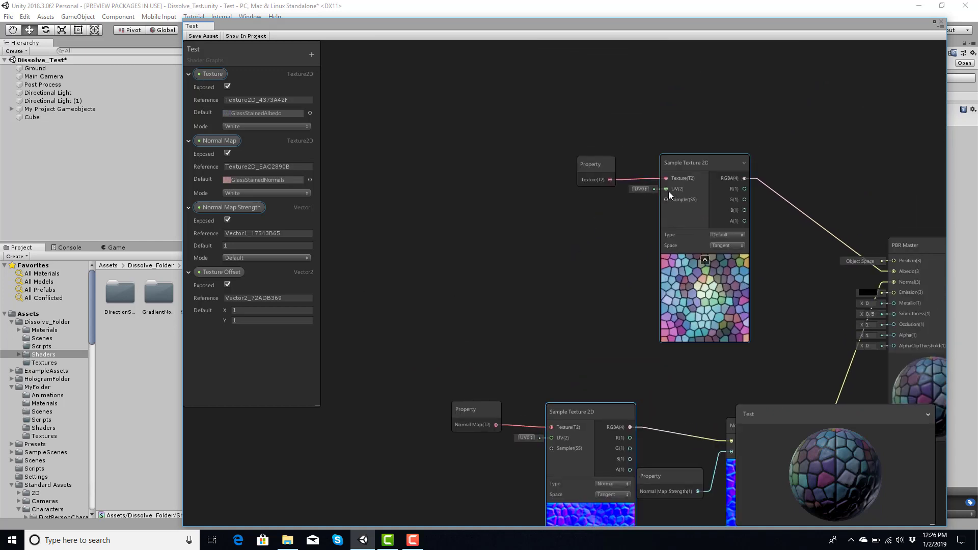
right_click(362, 170)
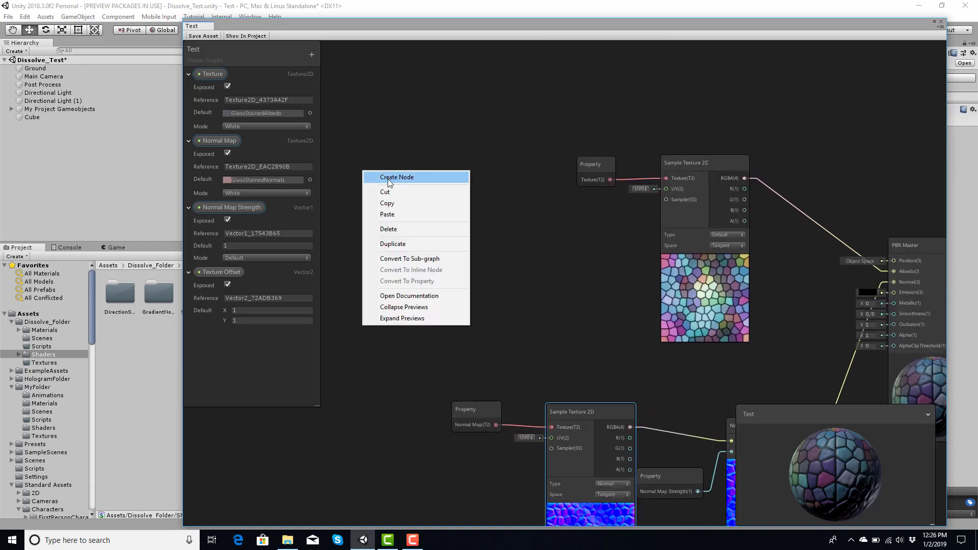
click(387, 179)
text(tiling)
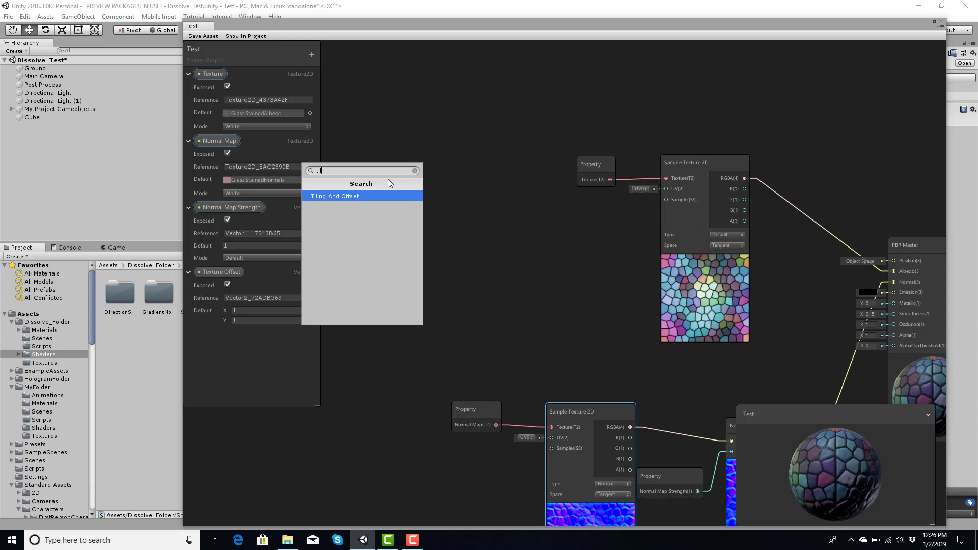
key(Return)
drag(402, 185, 393, 155)
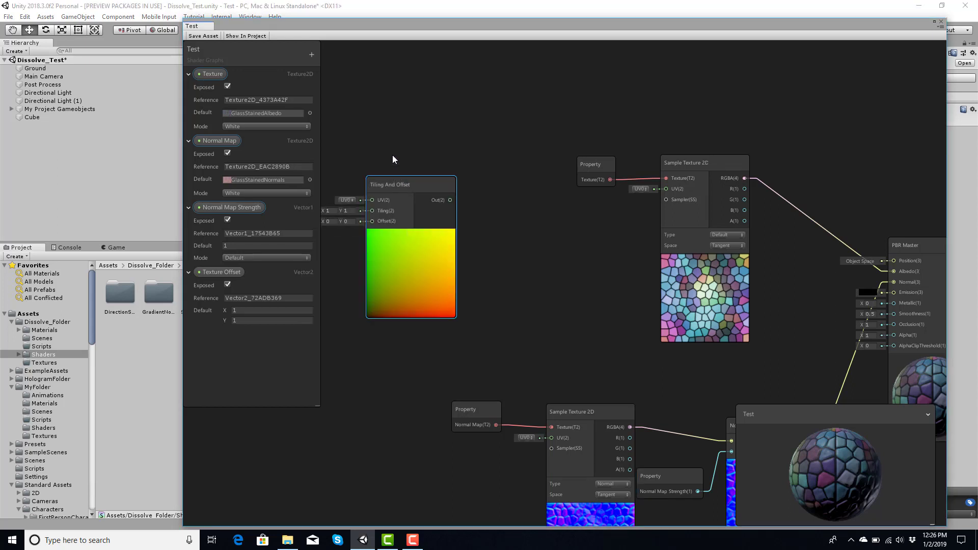
Place the Texture Offset property node and connect it to Tiling And Offset's Tiling input.
click(218, 273)
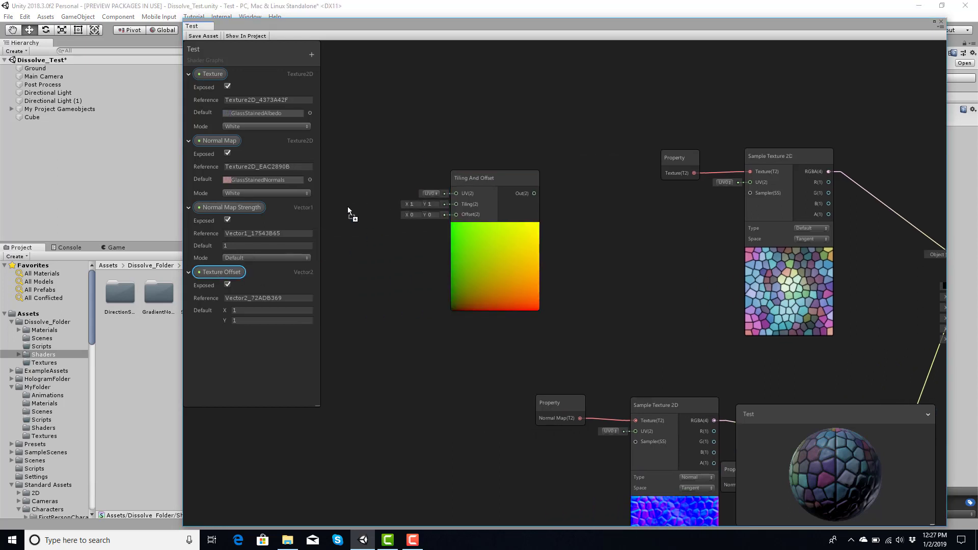
drag(347, 206, 348, 207)
drag(393, 232, 455, 204)
drag(371, 212, 360, 185)
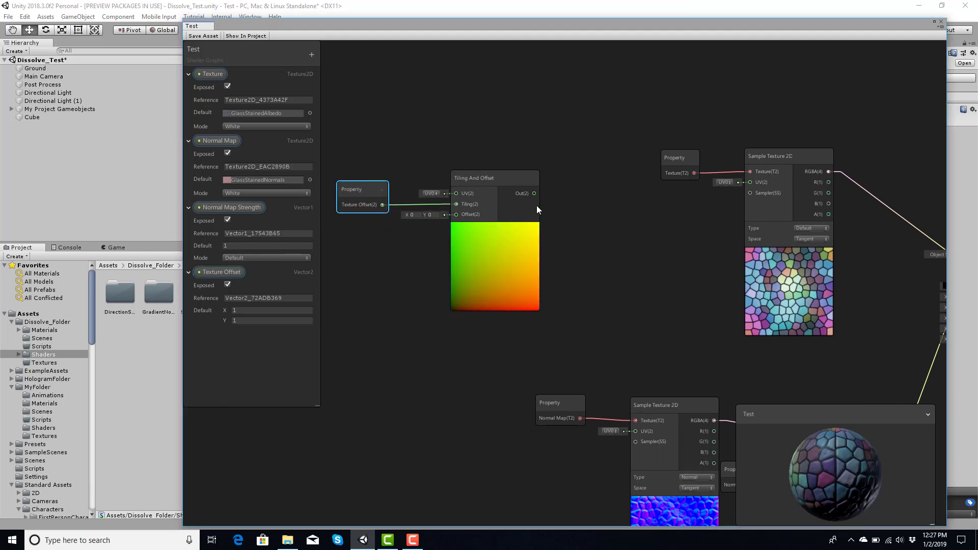
drag(506, 177, 471, 180)
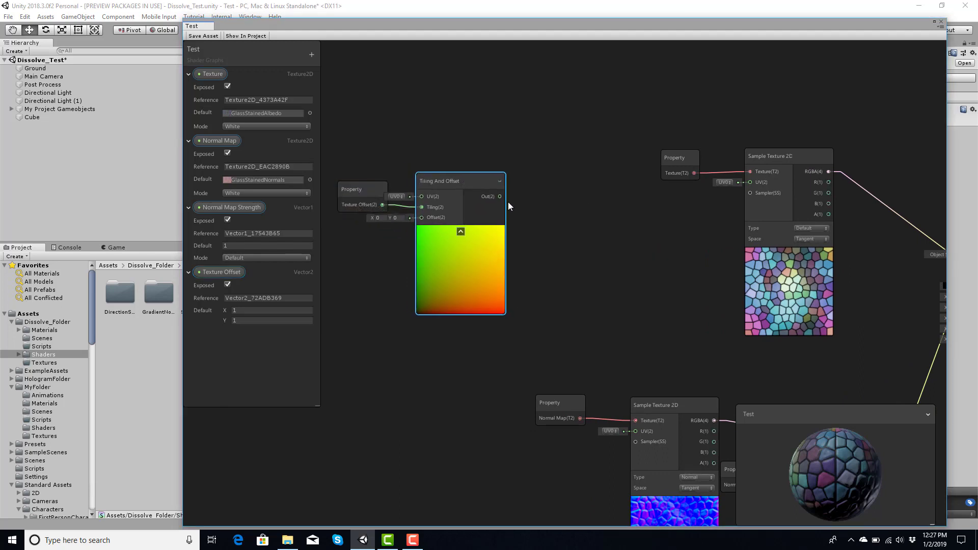
Attach a Multiply node after Tiling And Offset via the node search.
key(space)
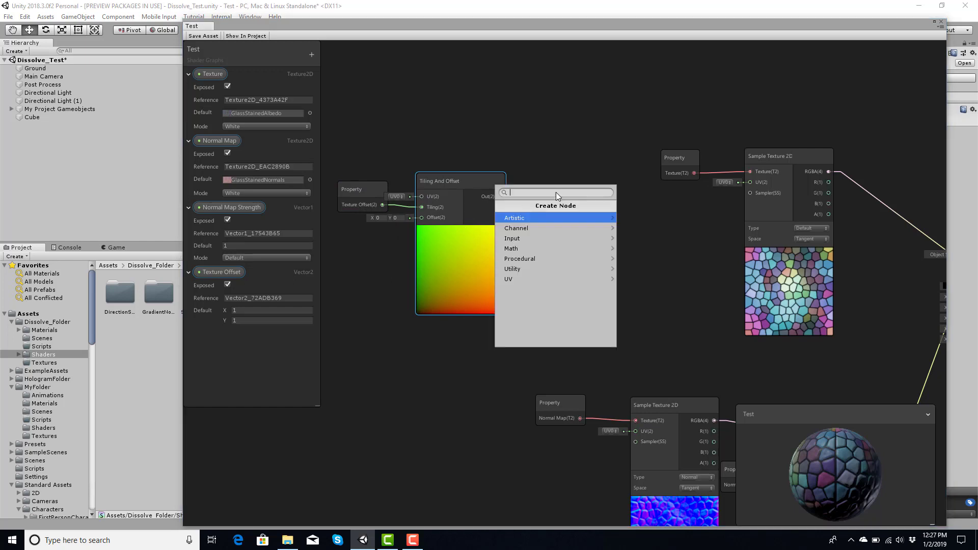
text(mu)
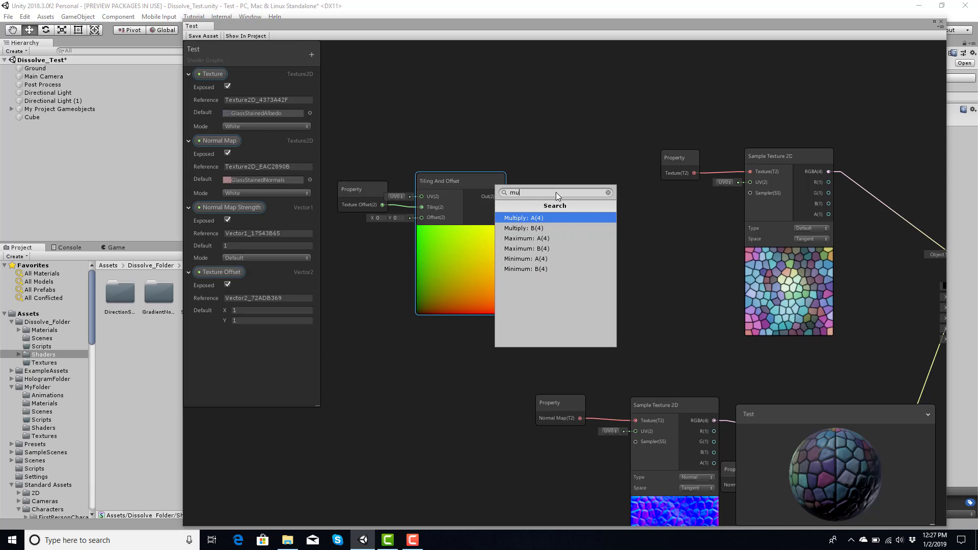
key(Return)
Wire the Multiply output into the UV inputs of both Sample Texture 2D nodes.
middle_drag(537, 164, 450, 124)
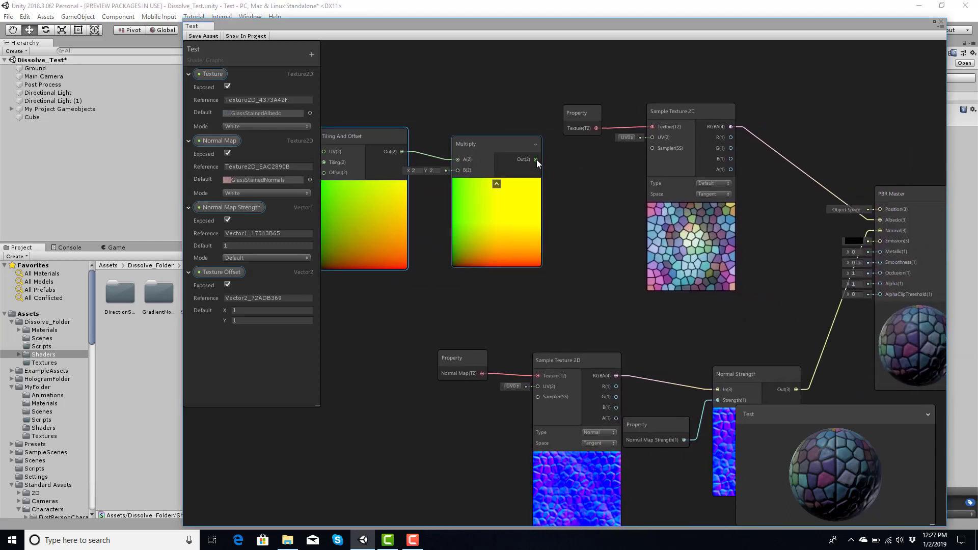
drag(536, 160, 652, 137)
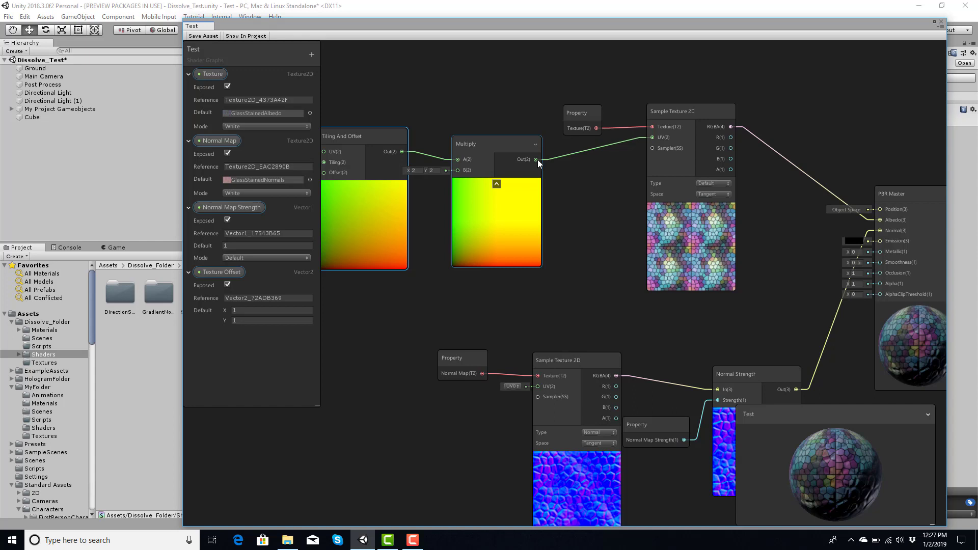
drag(538, 160, 536, 387)
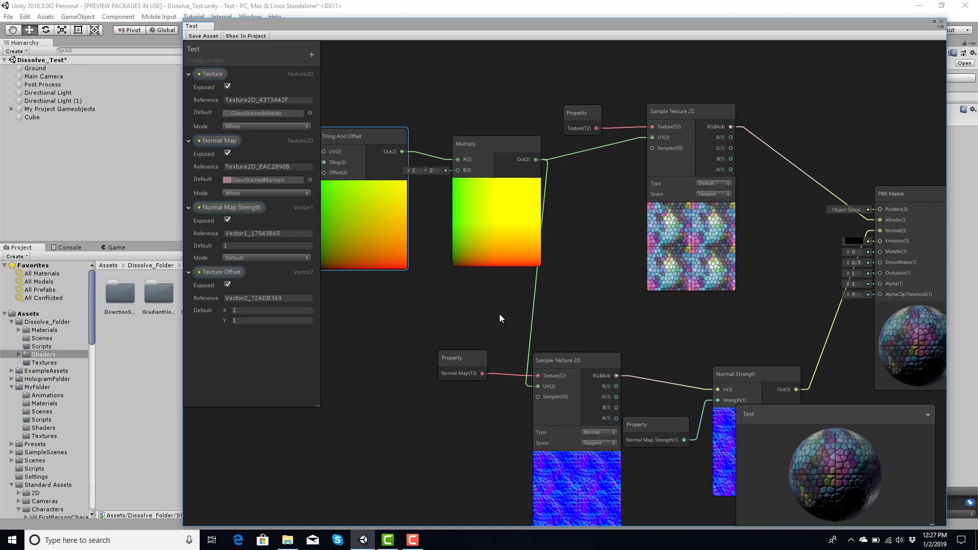
middle_drag(474, 309, 585, 291)
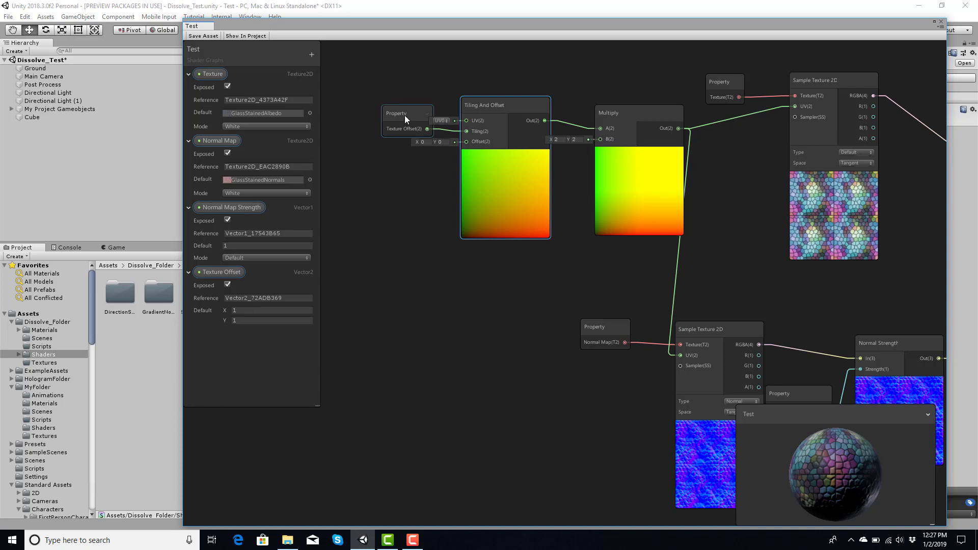
drag(405, 116, 394, 118)
Set Multiply's B to 1, 1 and shift the Texture Offset, Tiling And Offset and Multiply nodes left.
click(562, 140)
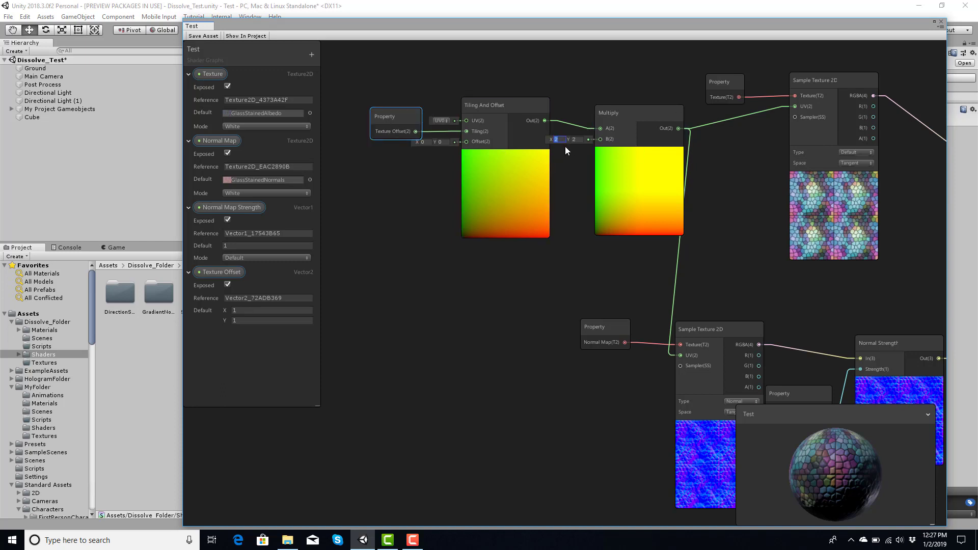
text(1)
key(Tab)
text(1)
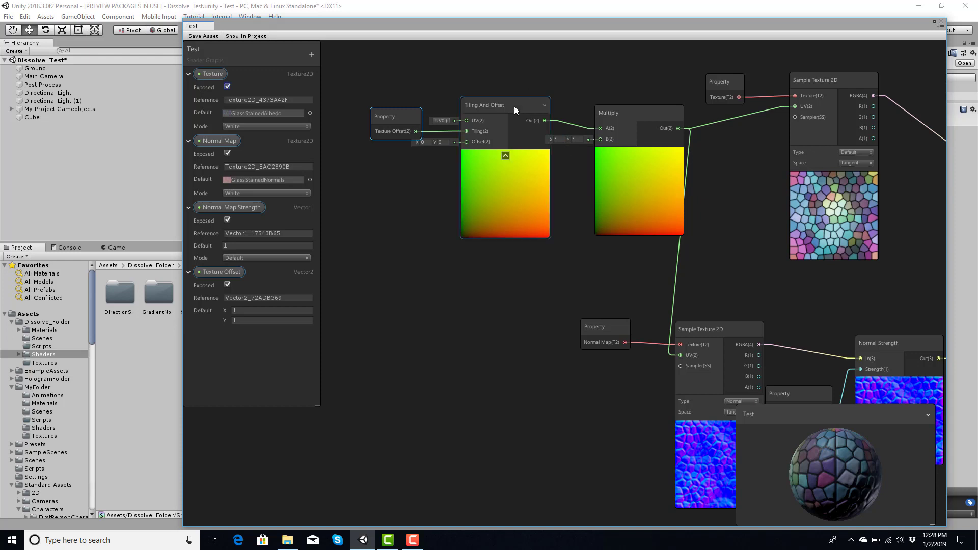
drag(515, 106, 498, 102)
drag(609, 116, 584, 116)
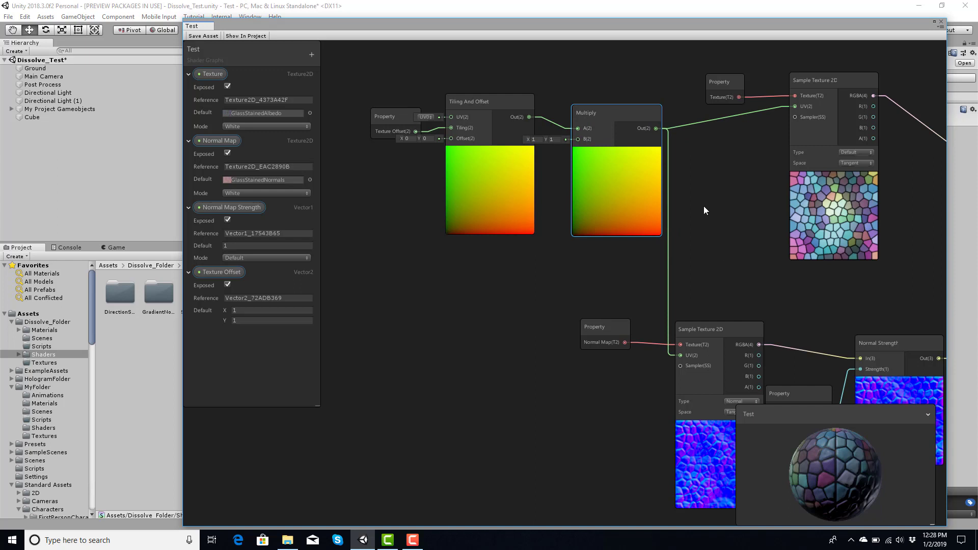
drag(383, 121, 348, 114)
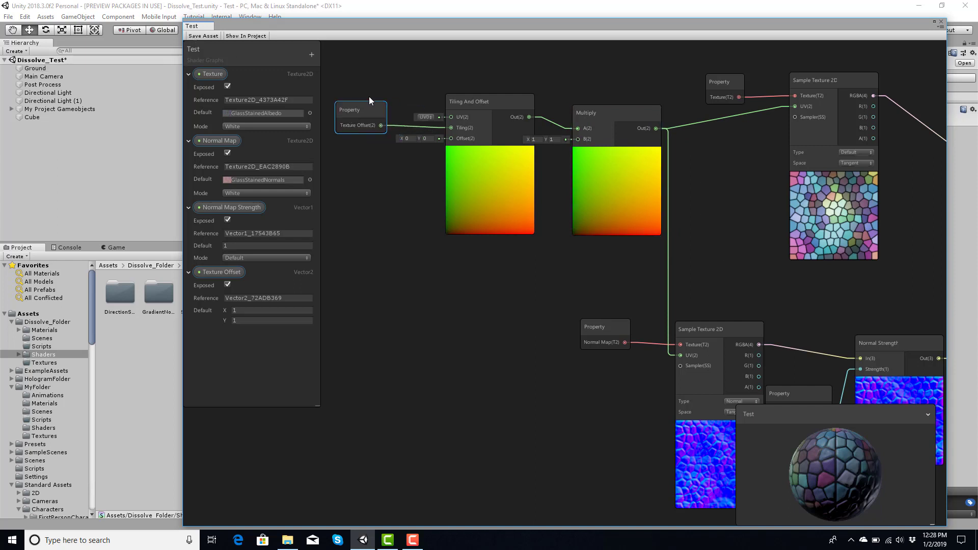
Zoom out the graph canvas so Texture Offset through PBR Master fits in view.
scroll(749, 137, down, 5)
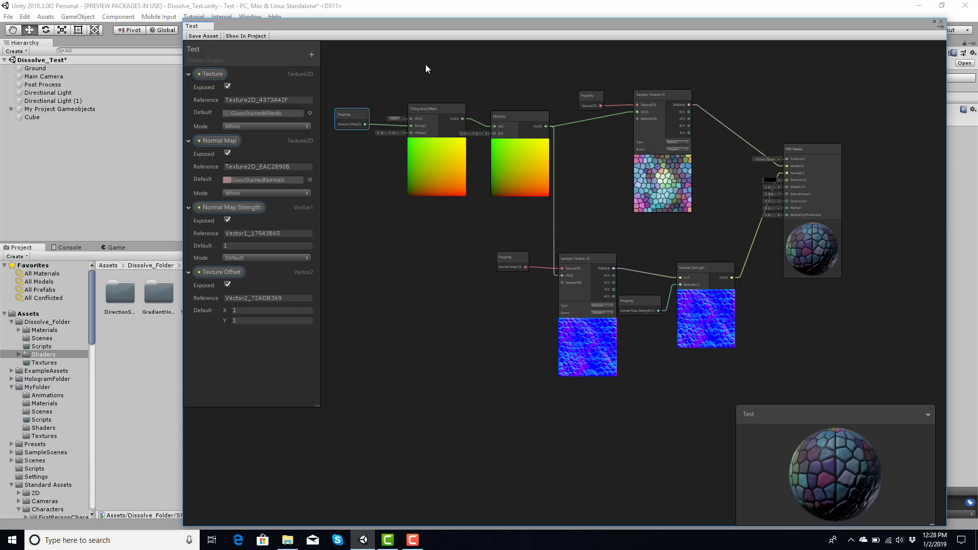
Leave Shader Graph and apply the Test material from the Shaders folder to the Cube.
click(942, 23)
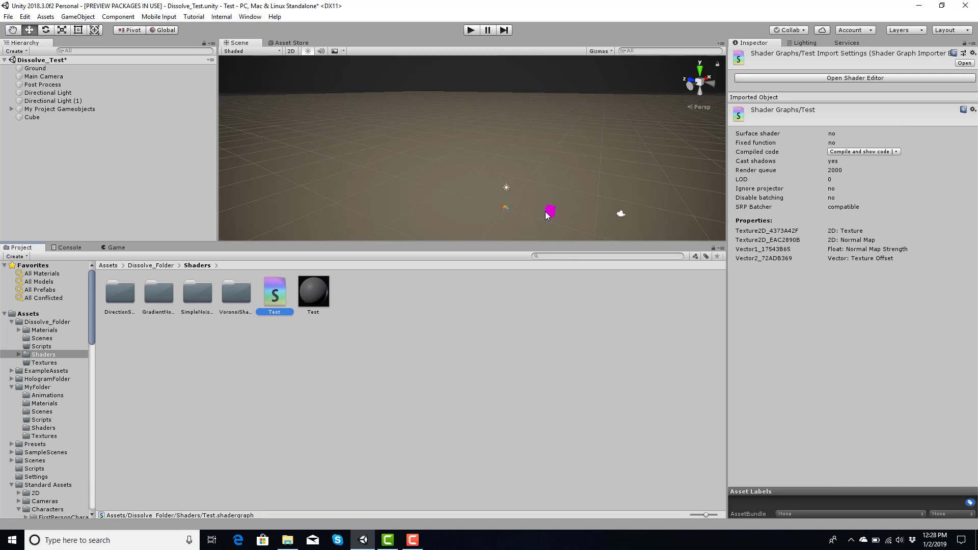
click(322, 293)
drag(321, 292, 548, 212)
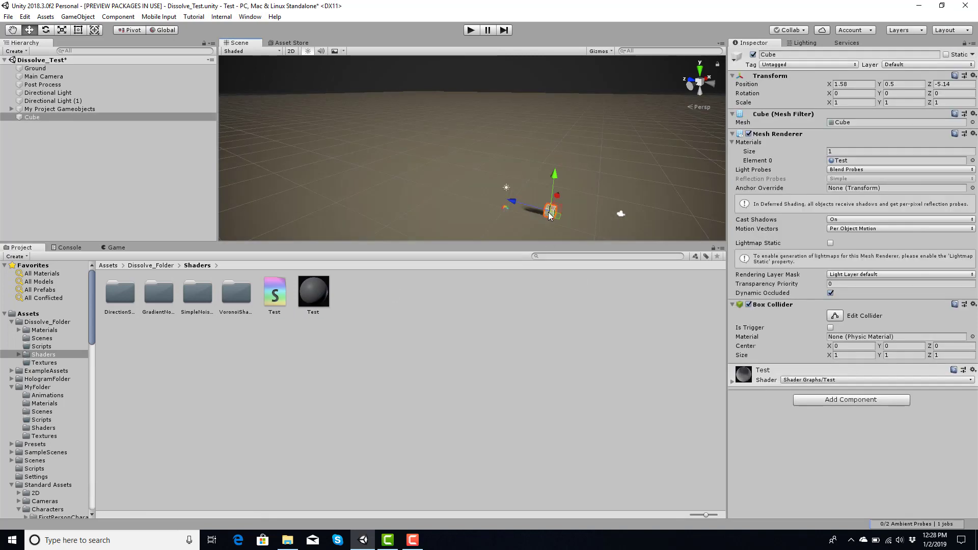
click(733, 382)
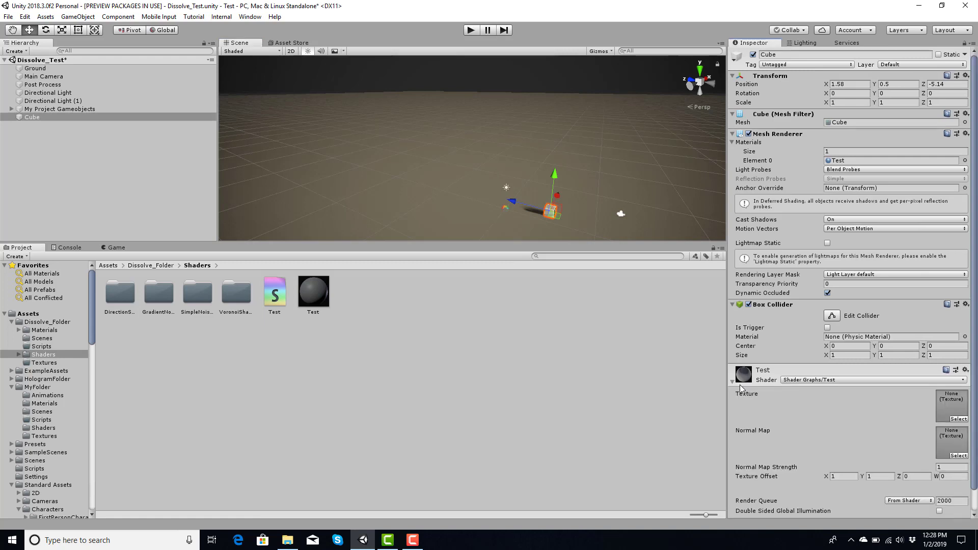
Assign the GlassStainedAlbedo texture to the Test material's Texture slot.
scroll(863, 400, down, 1)
click(958, 396)
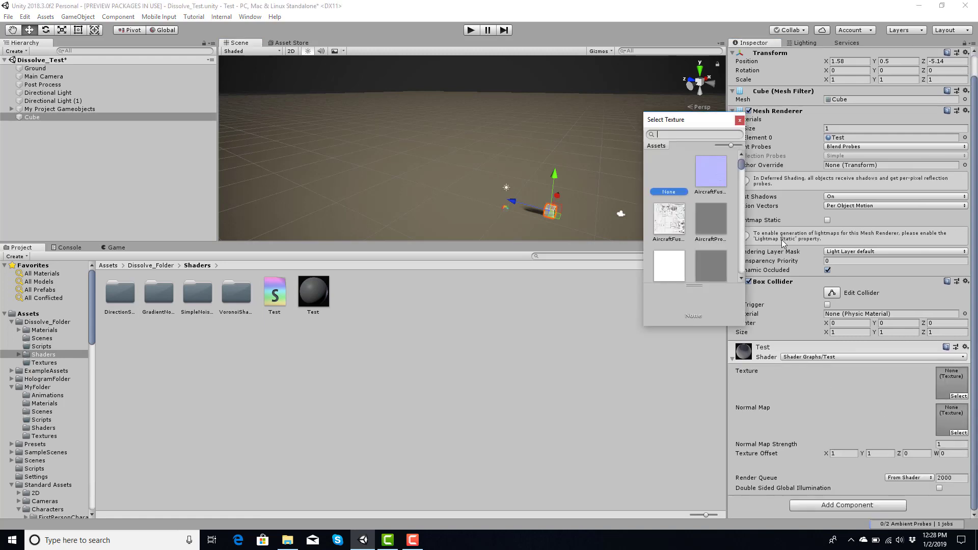
scroll(704, 206, down, 3)
scroll(702, 203, down, 5)
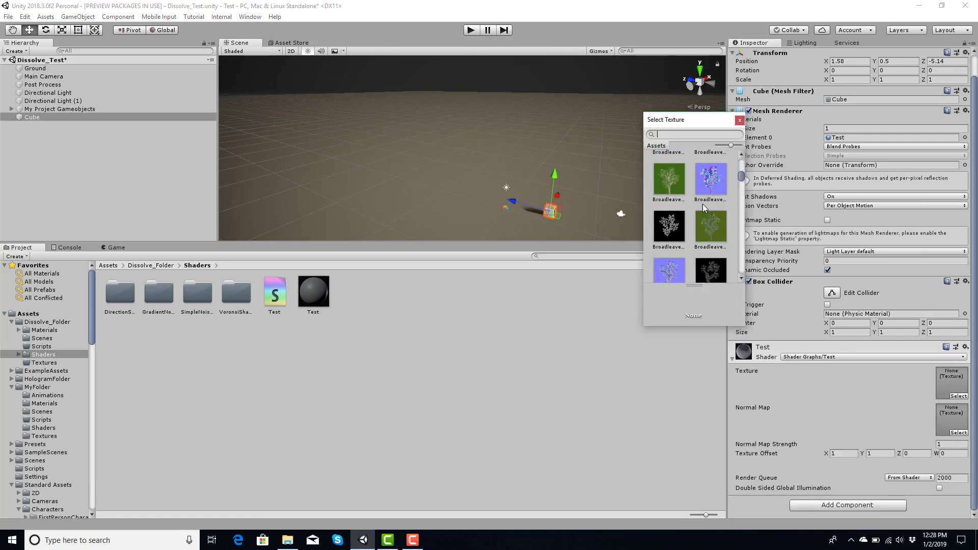
scroll(702, 204, down, 6)
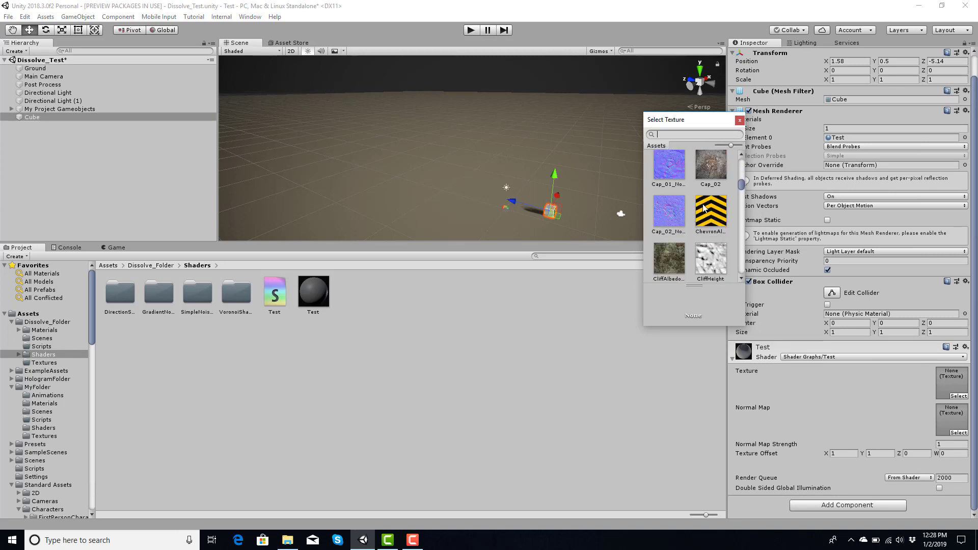
scroll(702, 203, down, 5)
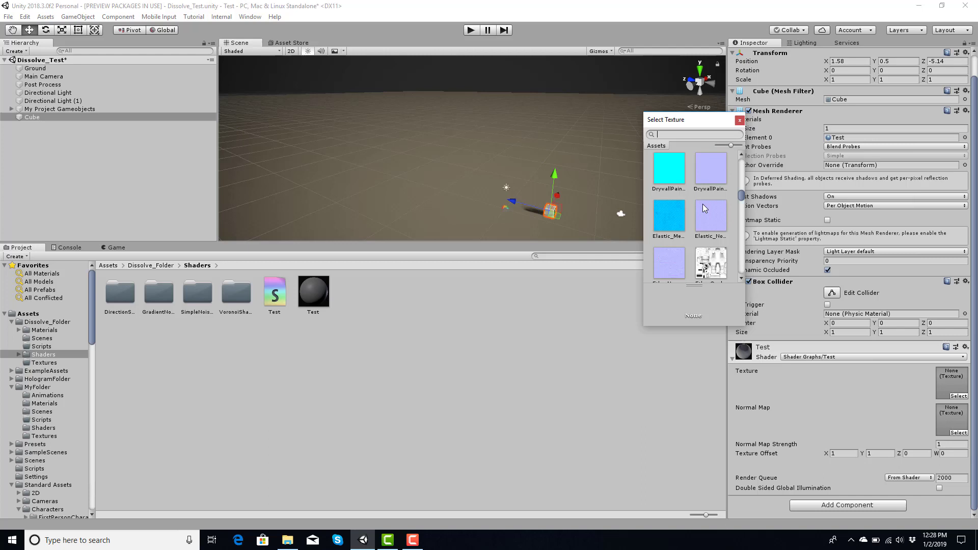
scroll(703, 204, down, 6)
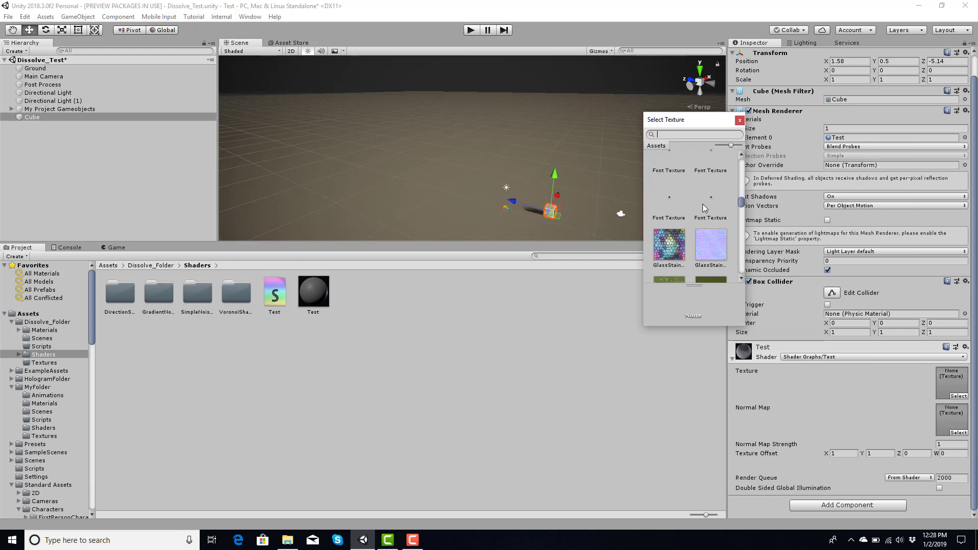
scroll(703, 204, down, 2)
click(670, 214)
click(962, 386)
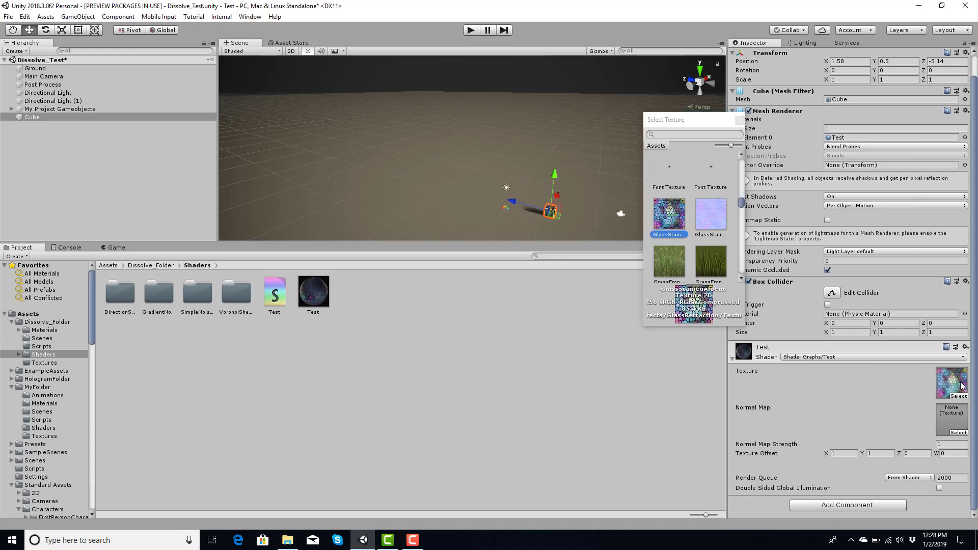
Set GlassStainedNormals as the Normal Map, then browse back to the Dissolve_Folder Shaders folder.
drag(962, 386, 951, 419)
scroll(29, 317, up, 6)
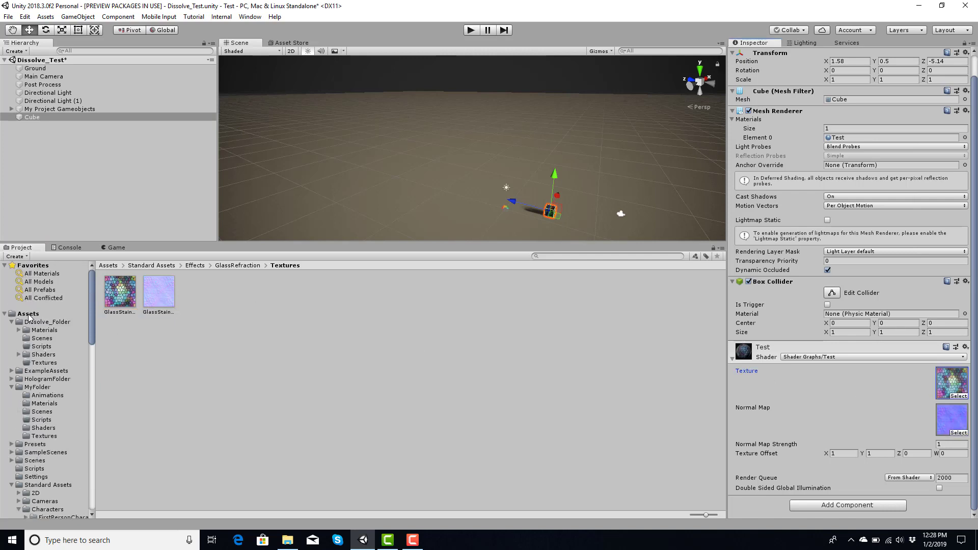
click(36, 315)
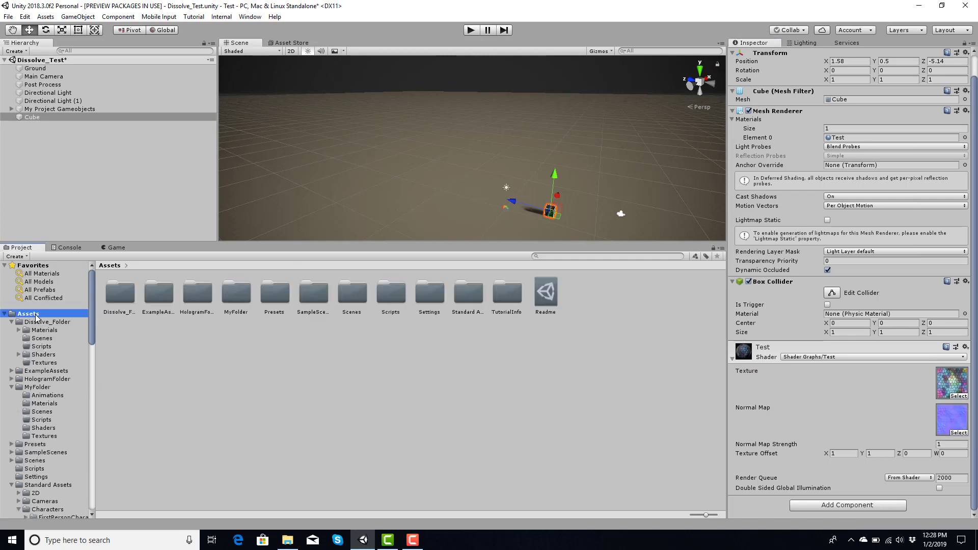
click(43, 354)
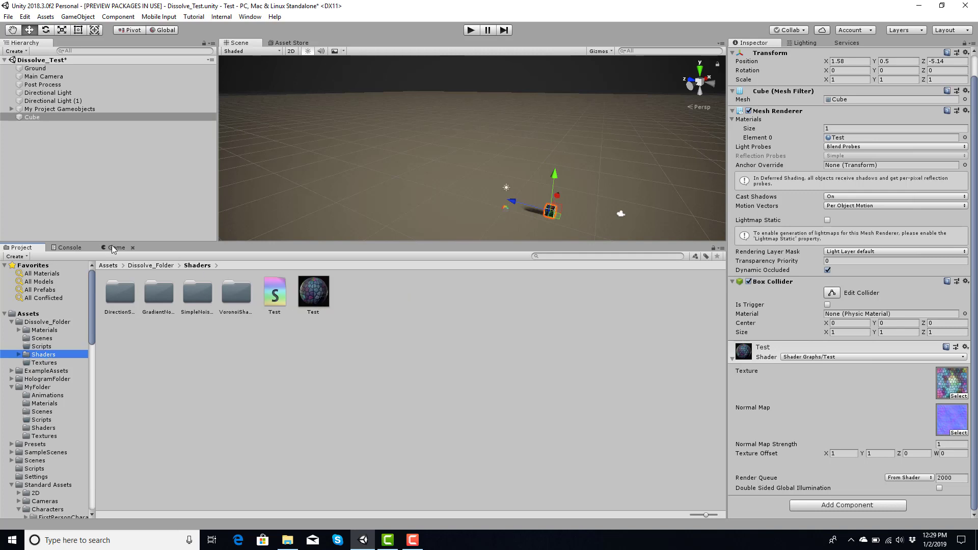
In the Game view, move the Cube along Z toward the camera.
click(116, 248)
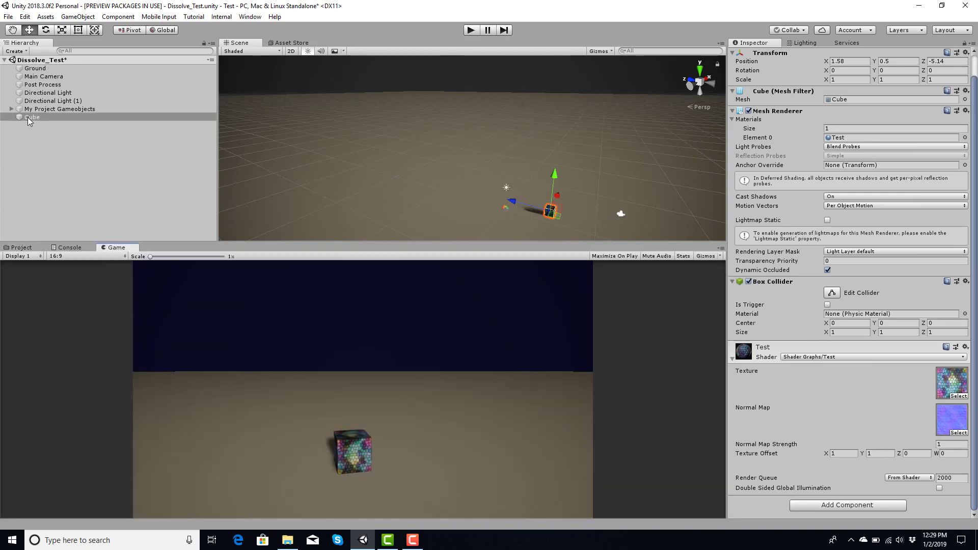
click(28, 117)
mouse_move(515, 204)
mouse_down()
mouse_move(536, 218)
mouse_move(527, 213)
mouse_up()
Lower the Main Camera to X 0.07, Y 1.32, then reselect the Cube.
click(38, 77)
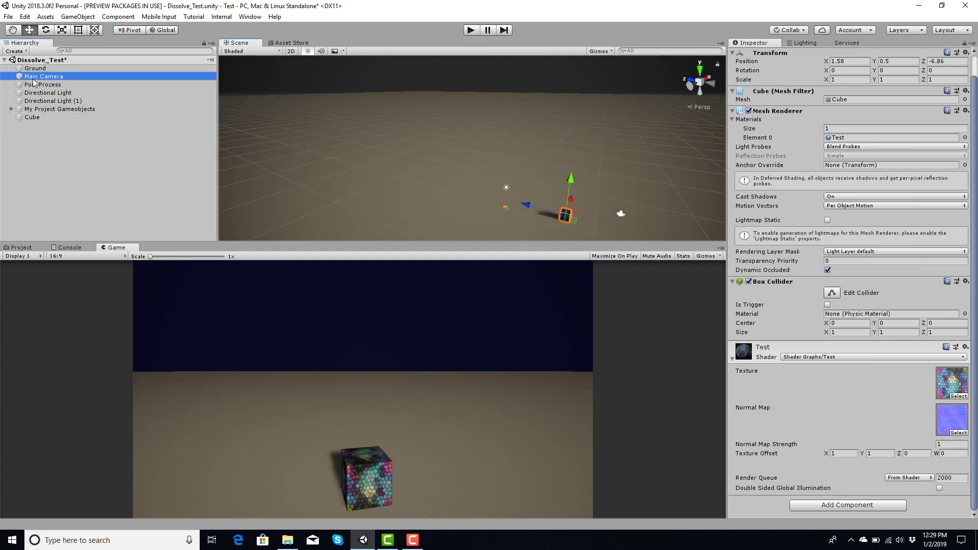
drag(632, 180, 619, 211)
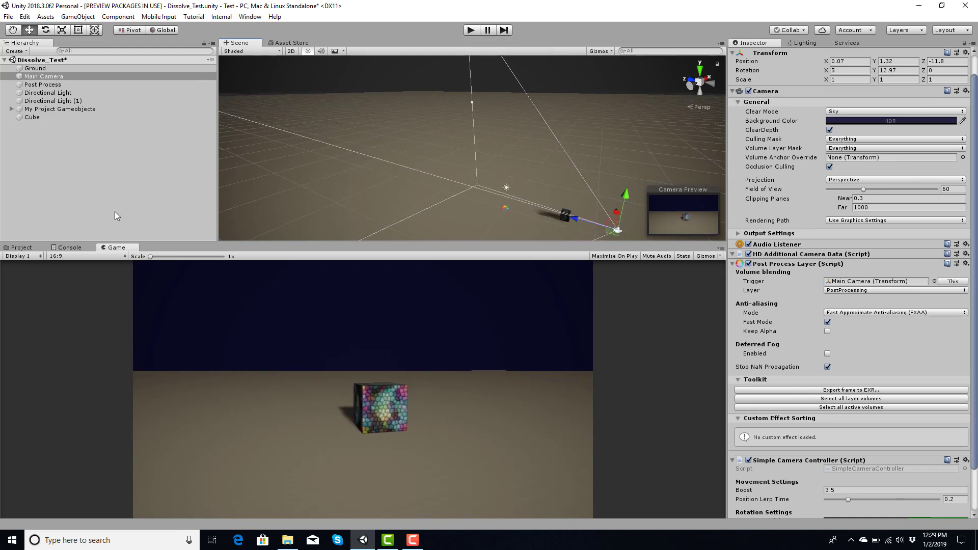
click(15, 249)
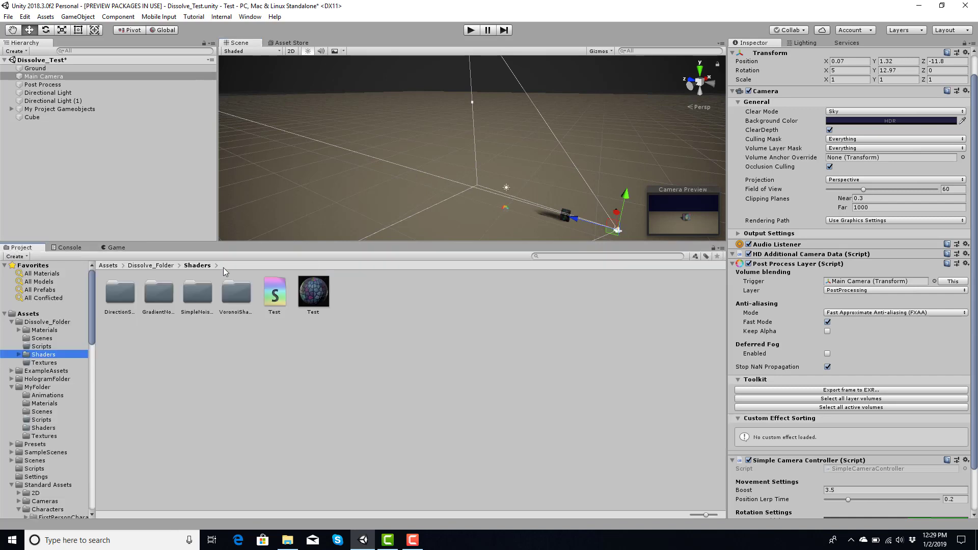
click(104, 249)
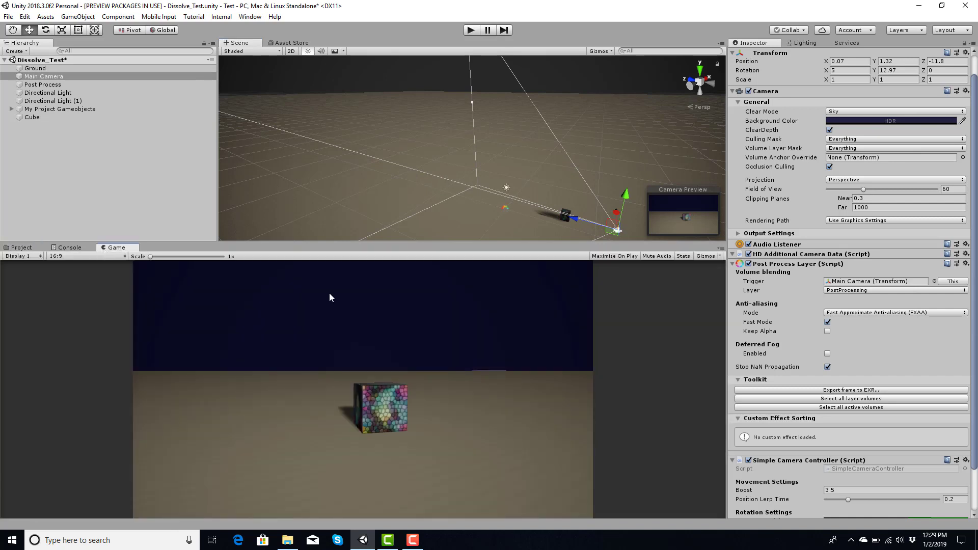
click(31, 116)
Enter a new Normal Map Strength and try a Texture Offset of 2 by 2.
click(950, 444)
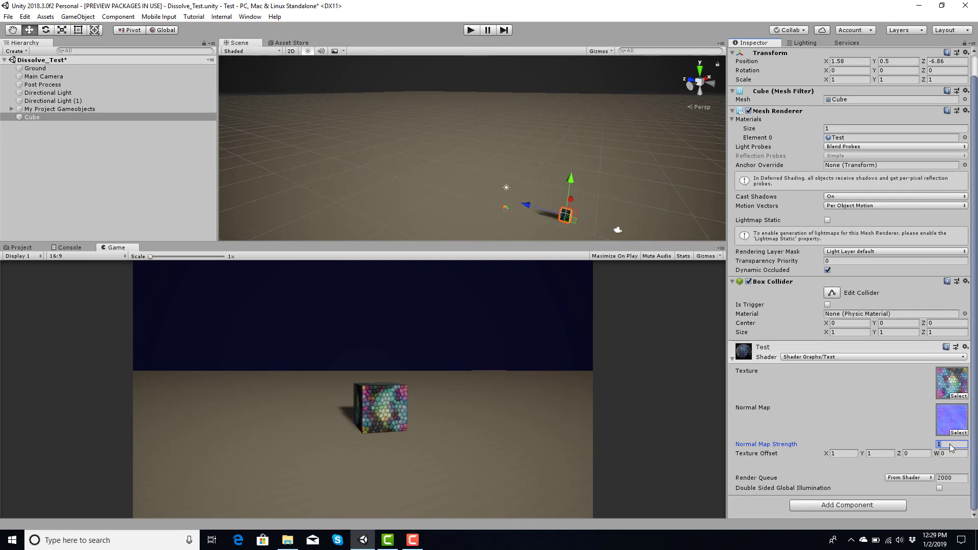
text(2)
text(5)
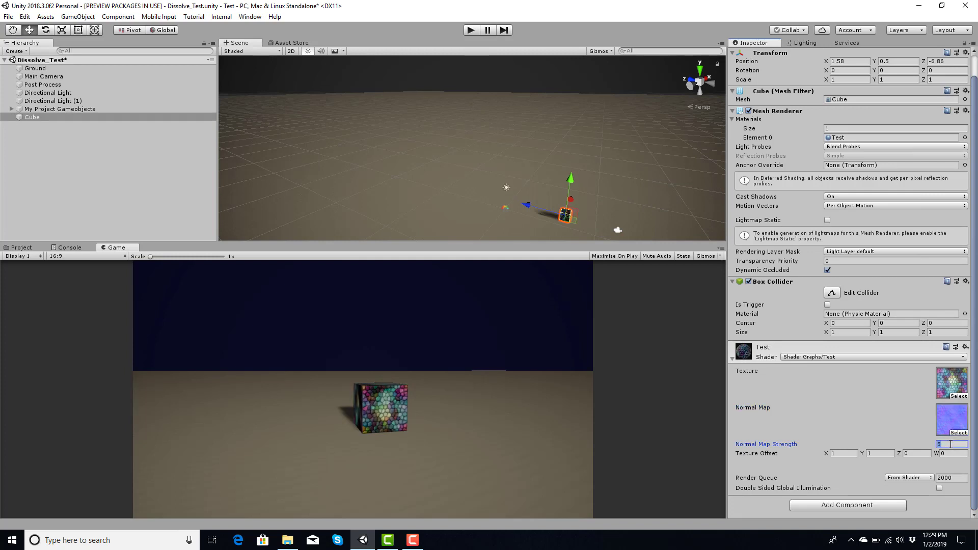
text(10)
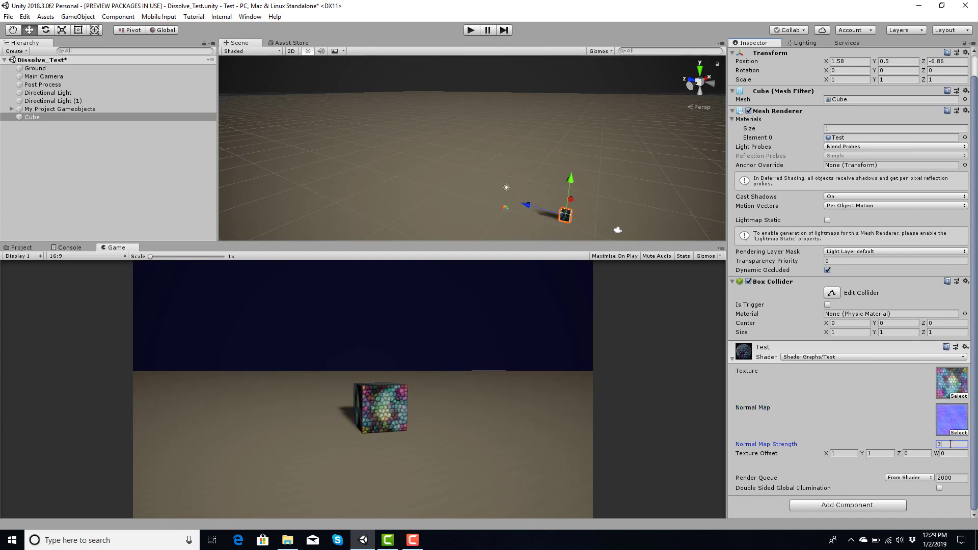
text(3)
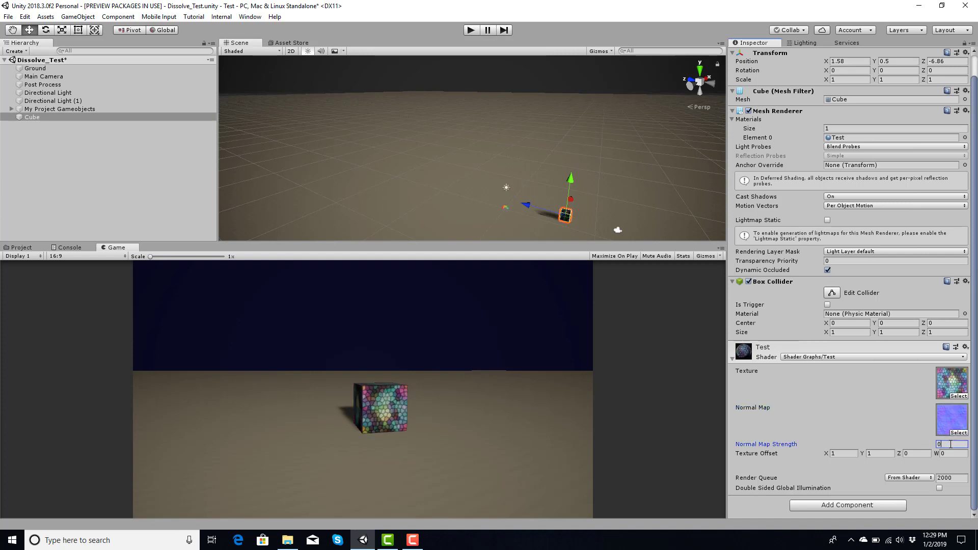
text(0)
text(0.5)
text(1)
key(Tab)
text(2)
key(Tab)
text(2)
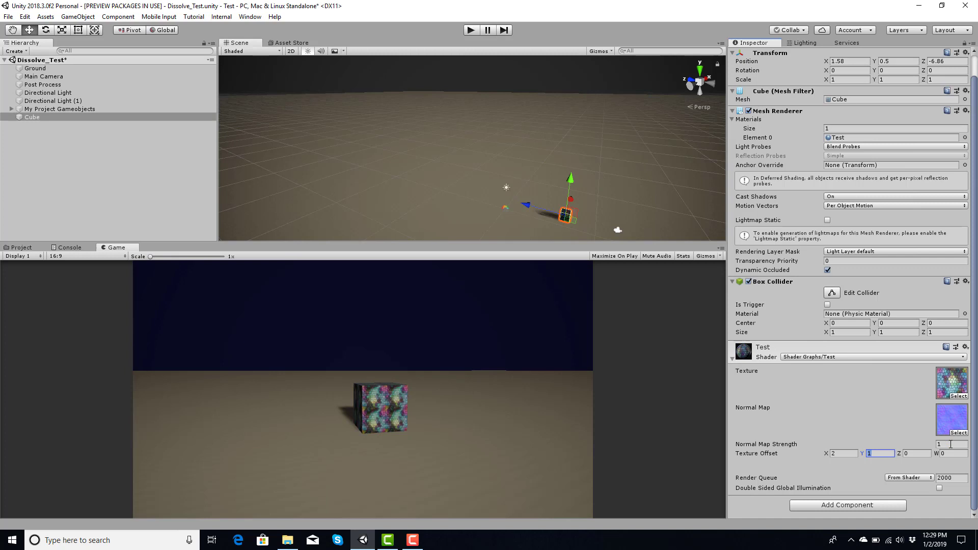
key(shift+Tab)
Settle the Texture Offset at X 1 and Y 1.
key(Tab)
text(3)
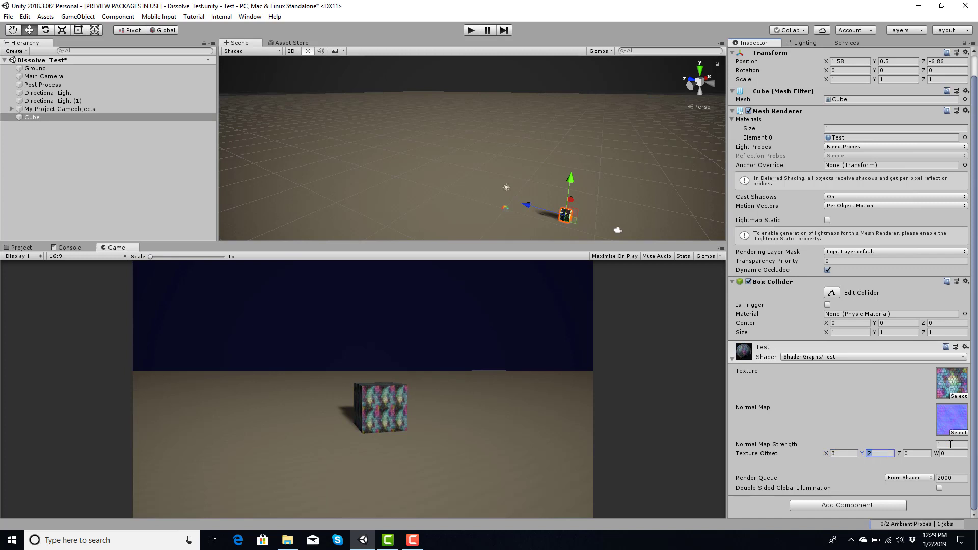
key(shift+Tab)
text(1)
key(Tab)
text(1)
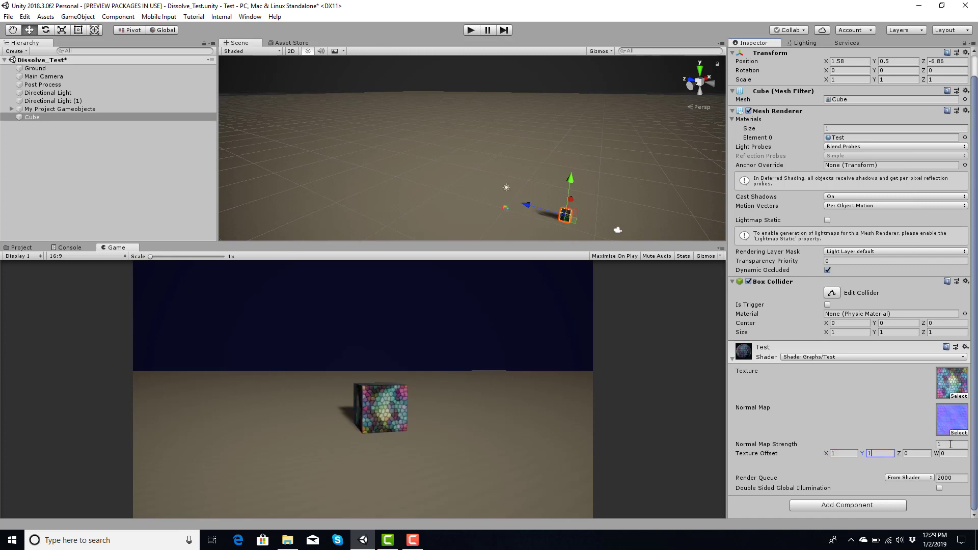
key(Tab)
Replace the material's Texture with Ground_Albedo.
click(958, 396)
scroll(668, 210, down, 3)
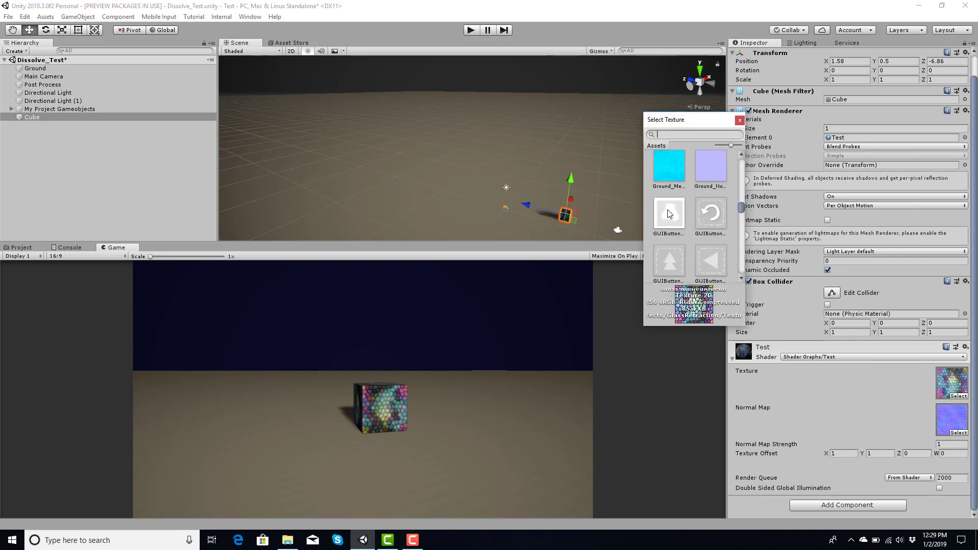
scroll(670, 213, up, 2)
click(709, 188)
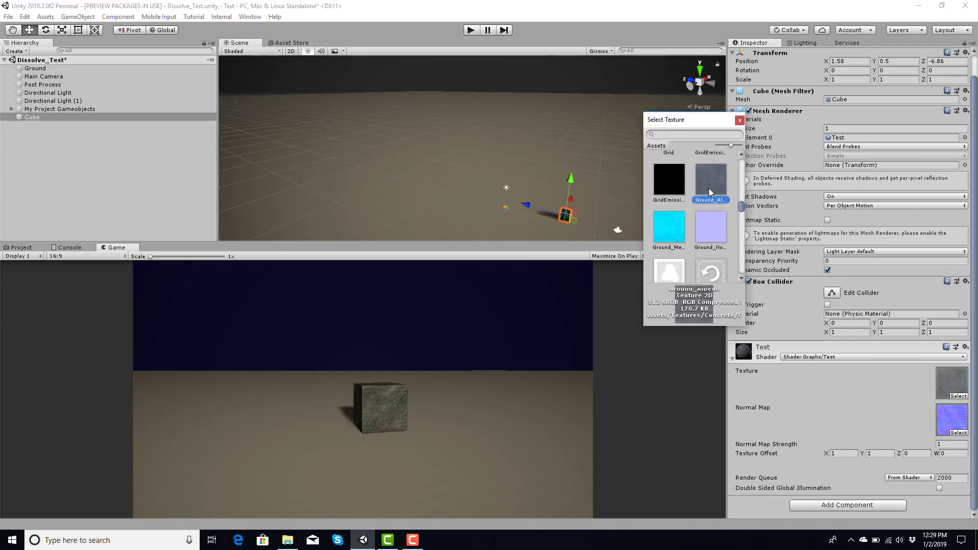
click(939, 419)
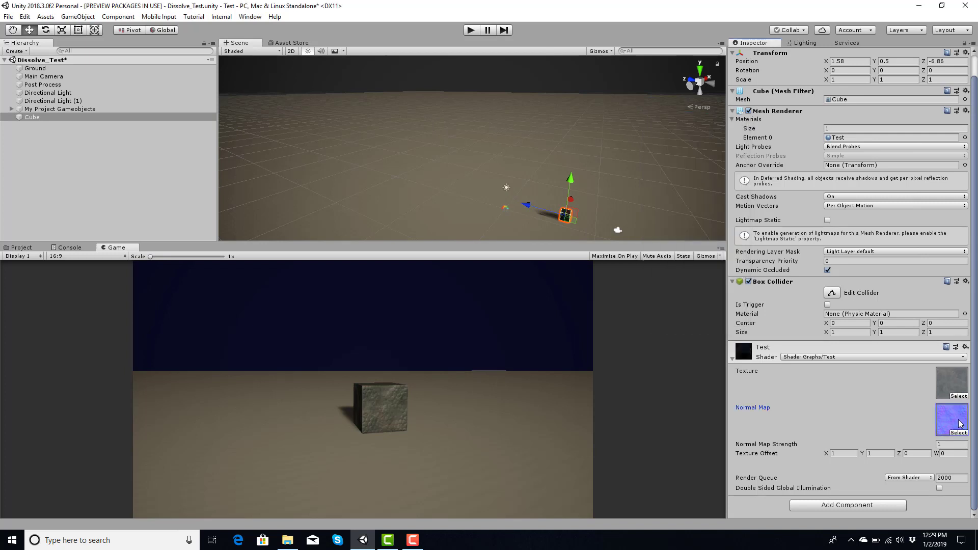
Set the Normal Map to the flat light-blue concrete normal texture.
click(958, 396)
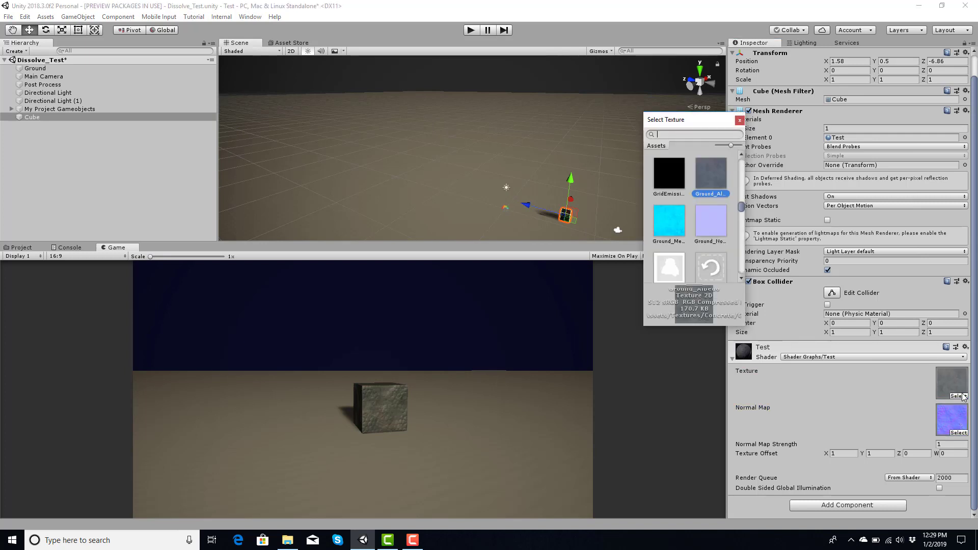
click(959, 432)
scroll(684, 202, down, 2)
scroll(684, 199, down, 3)
click(718, 175)
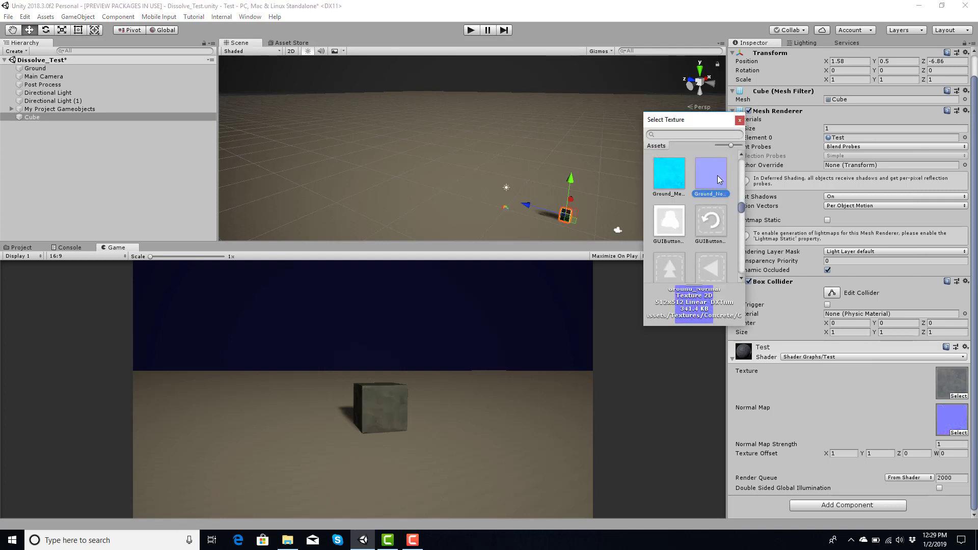
click(740, 120)
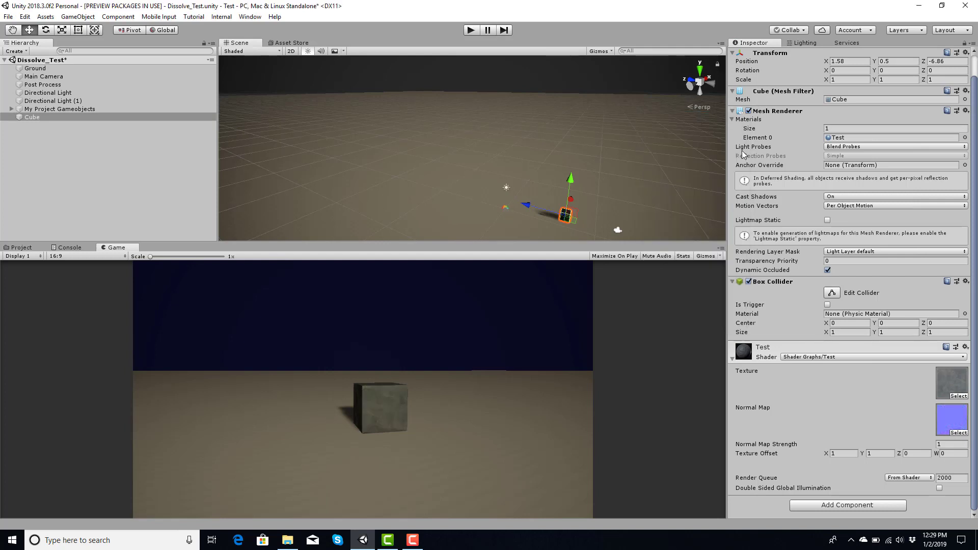
Try Normal Map Strength values 3, 10, 20 and 50, then set it back to 1.
click(953, 444)
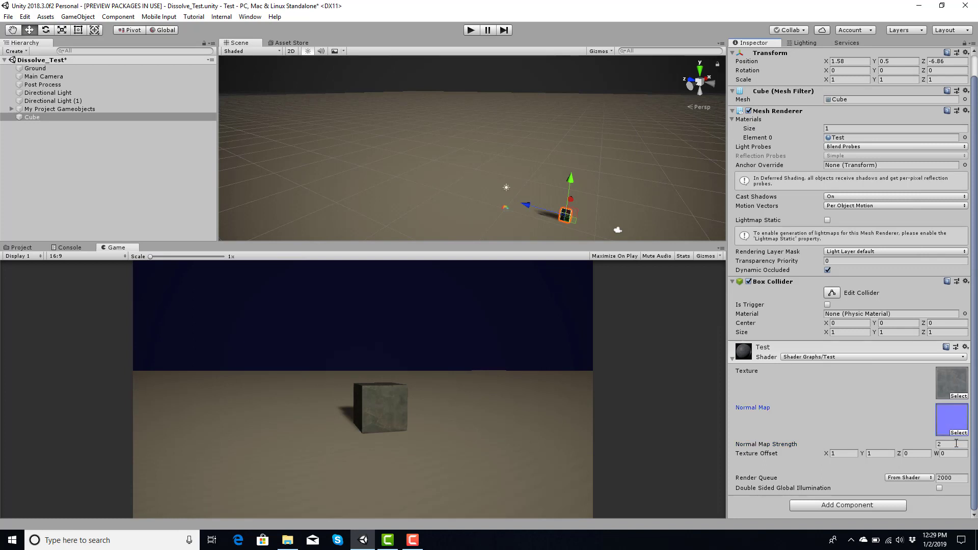
text(3)
key(Return)
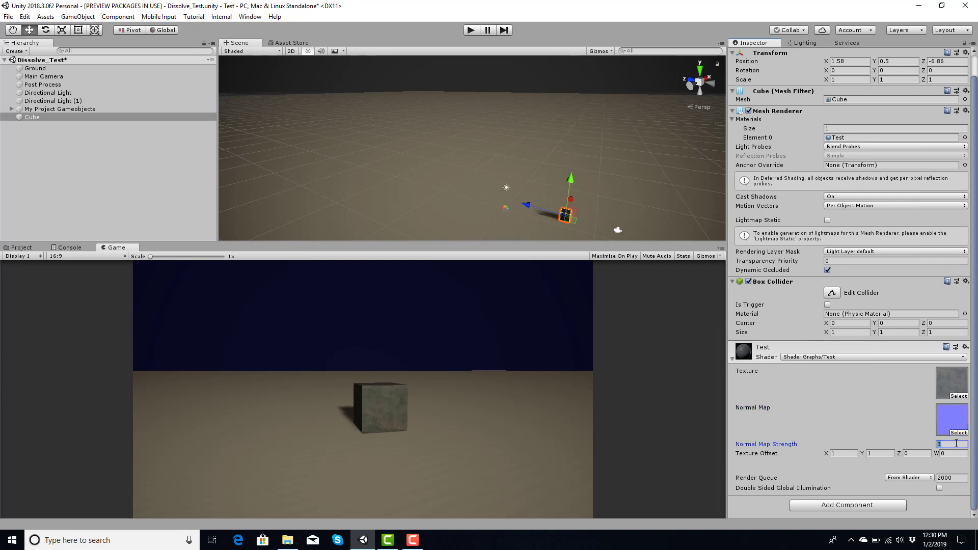
text(10)
key(Return)
text(20)
key(Return)
text(50)
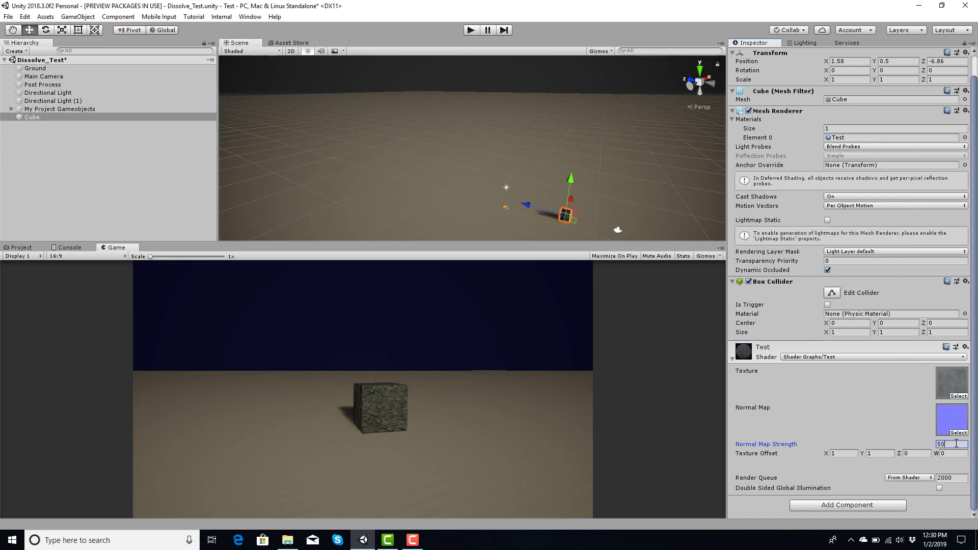
key(Return)
text(1)
key(Tab)
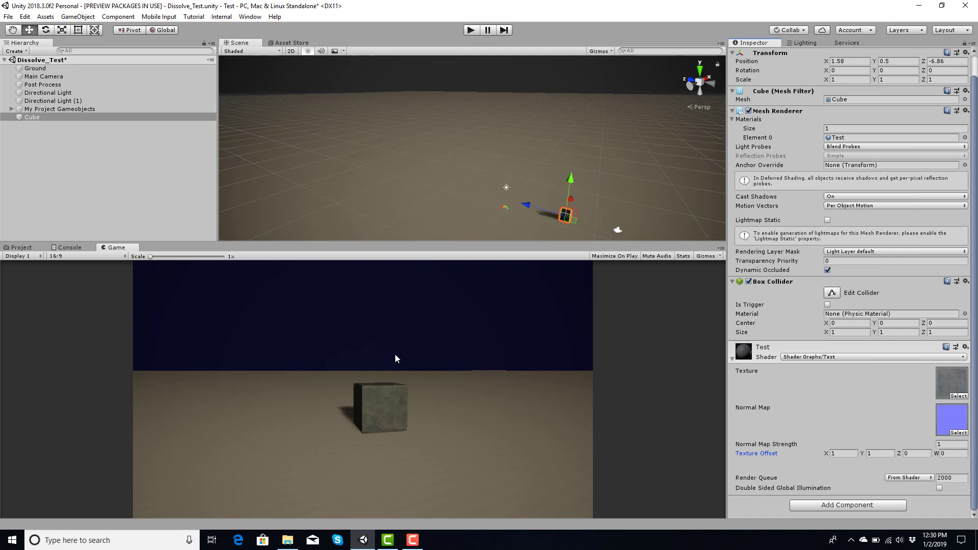
Locate the Test shader via the material's Select Shader option and open it in Shader Graph.
click(24, 249)
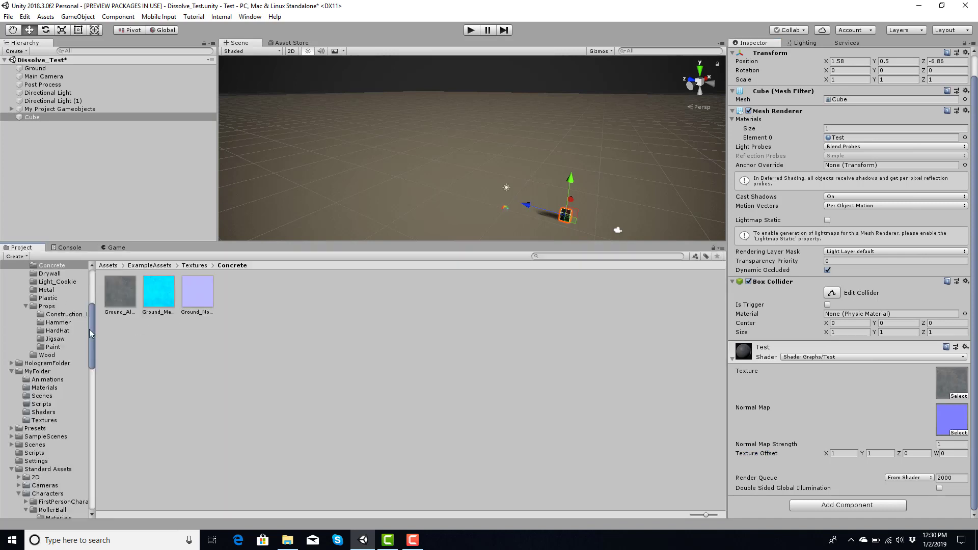
click(964, 352)
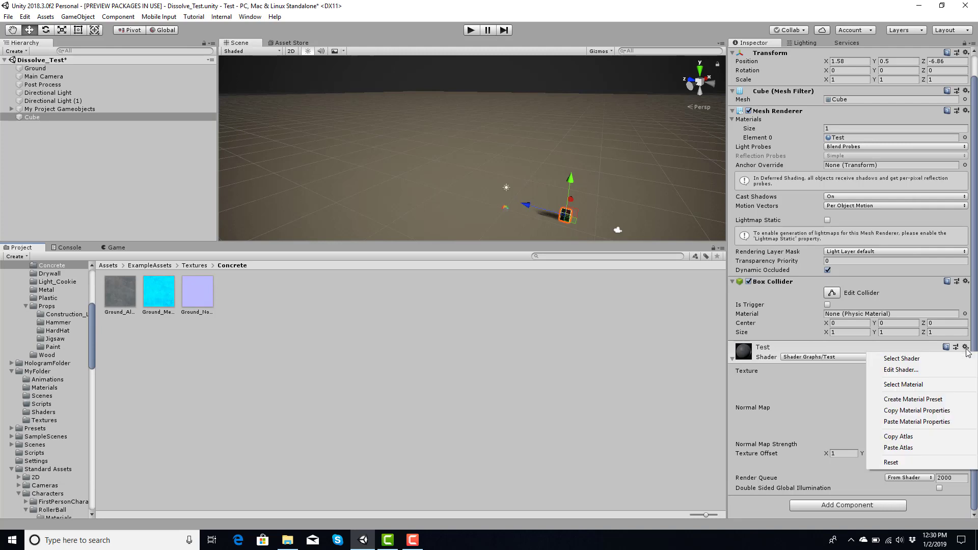
click(945, 358)
double_click(274, 293)
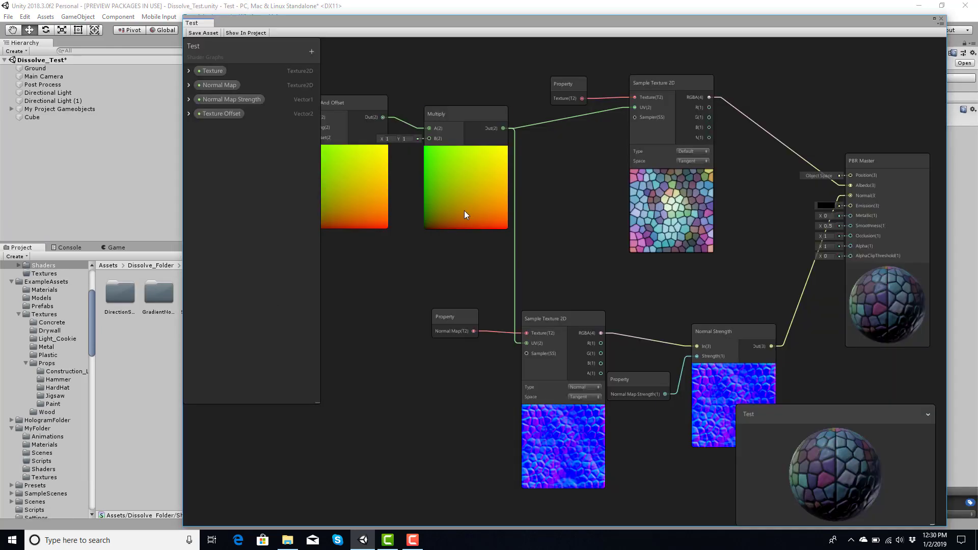
Pan around the Test graph's nodes back to the Texture Offset property.
middle_drag(480, 247, 539, 249)
scroll(563, 273, down, 2)
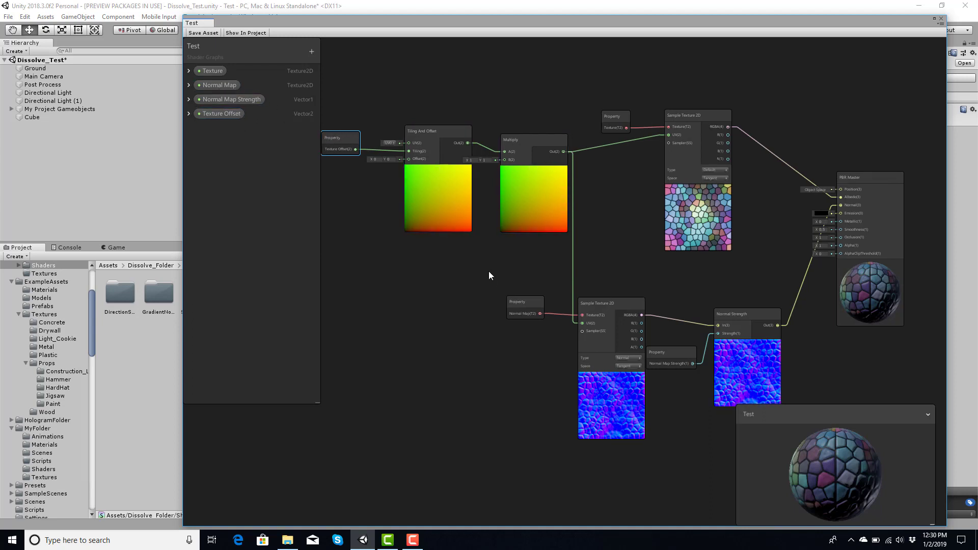
middle_drag(525, 315, 487, 294)
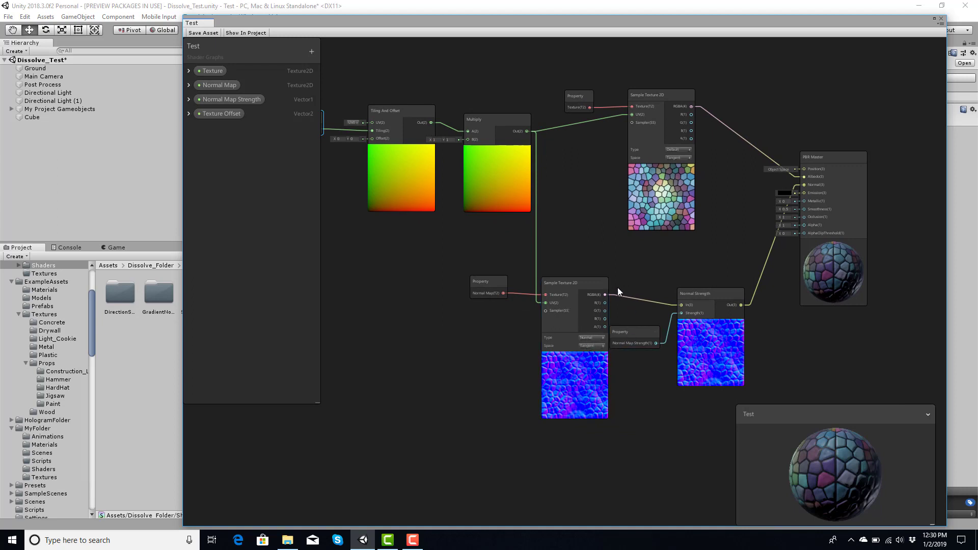
middle_drag(653, 277, 619, 274)
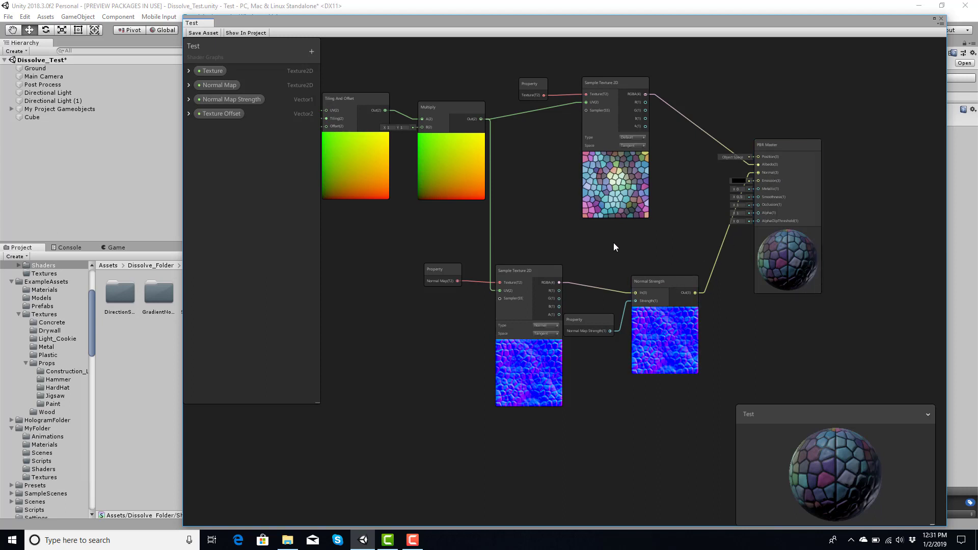
middle_drag(560, 238, 653, 247)
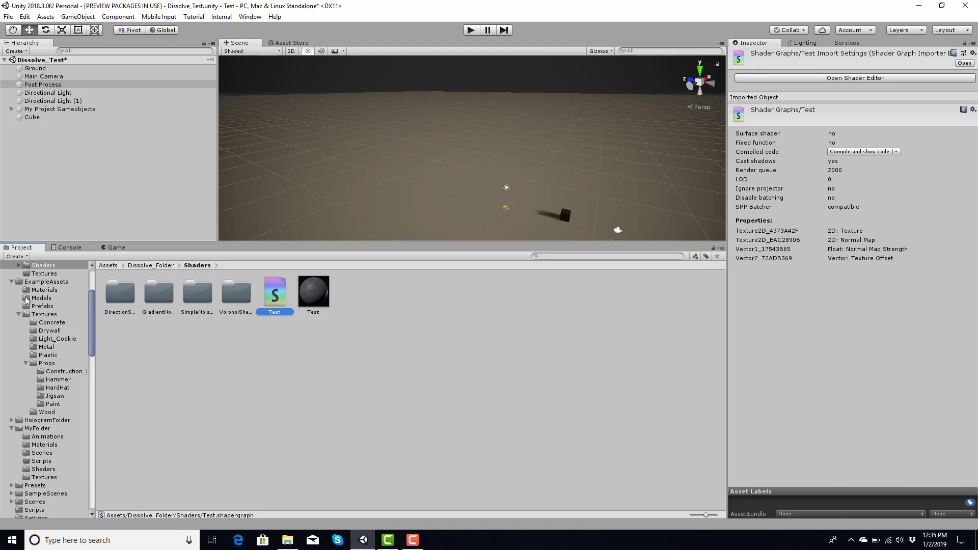
Glance through the Assets menu, then switch to the Asset Store tab beside Scene.
click(42, 18)
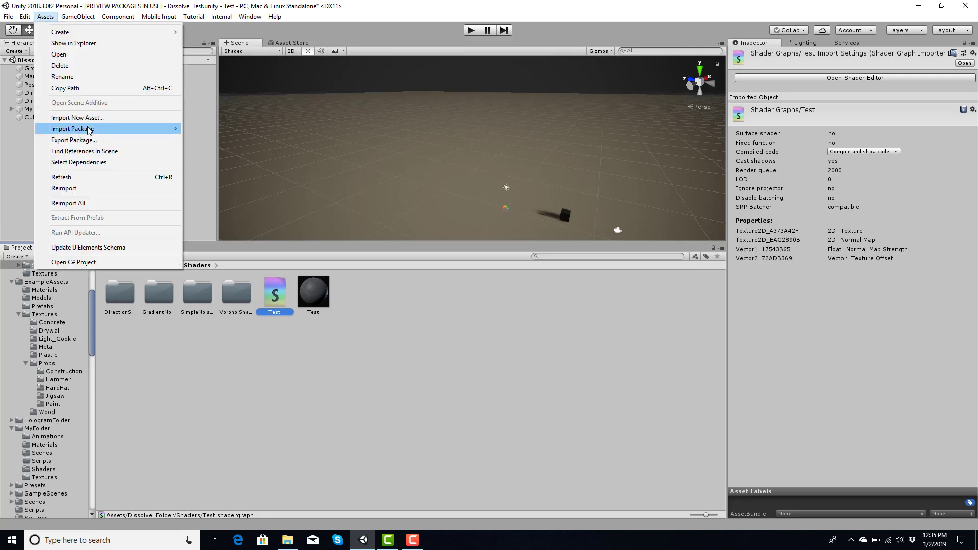
mouse_move(90, 131)
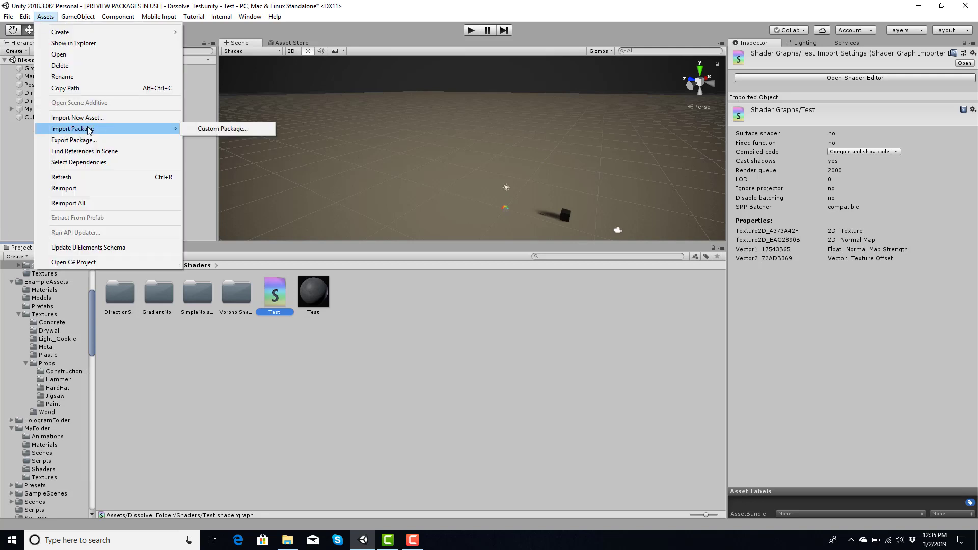
click(293, 40)
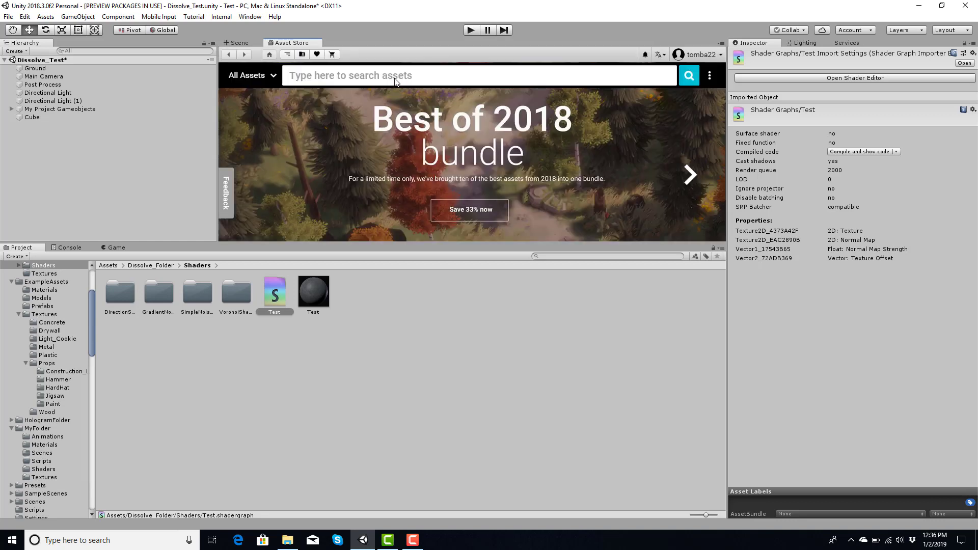
Search the Asset Store for 'standard ass' and open the Standard Assets package page.
click(395, 82)
text(sta)
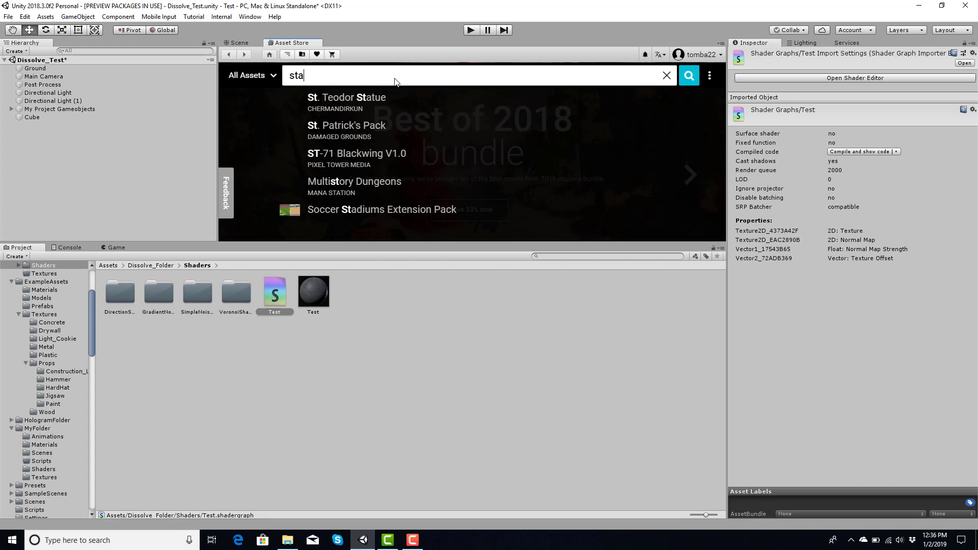
text(ndard)
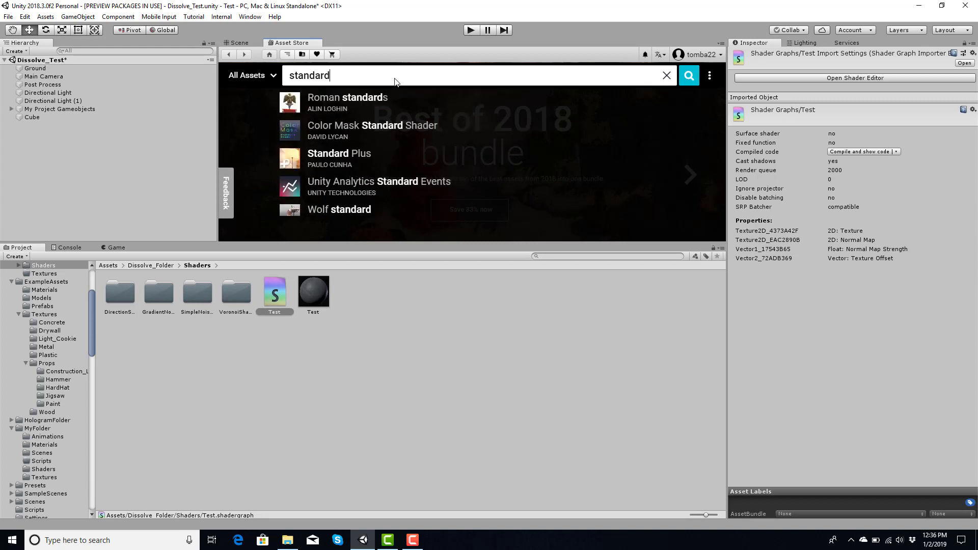
text( ass)
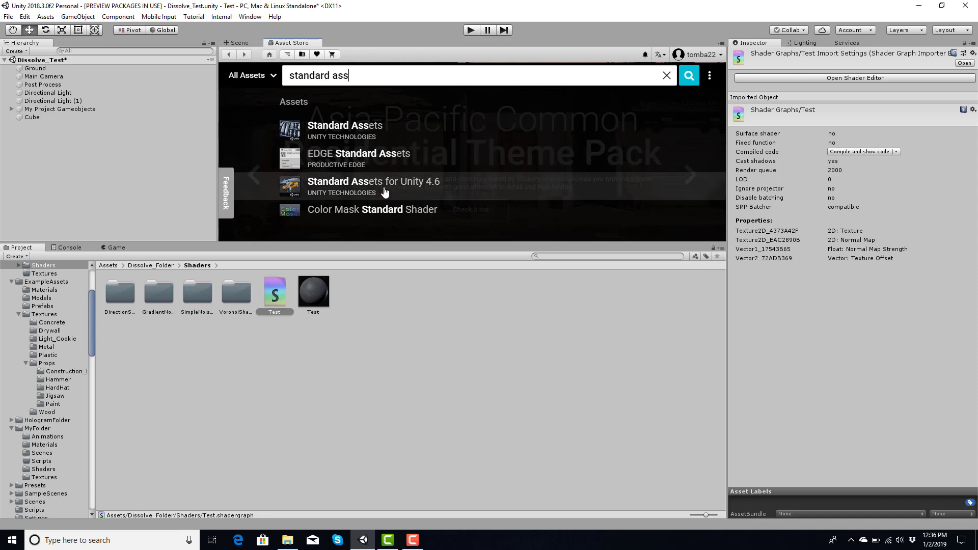
click(356, 131)
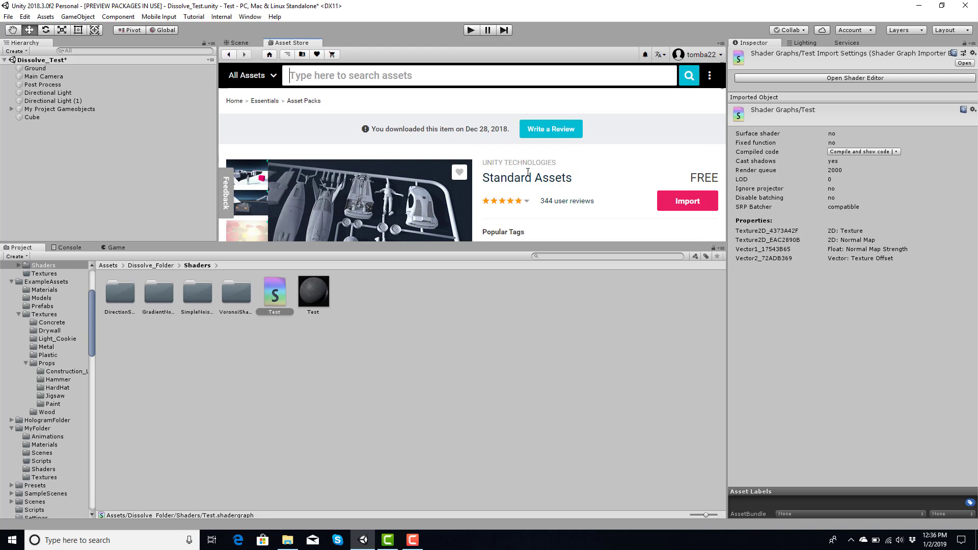
scroll(389, 142, down, 2)
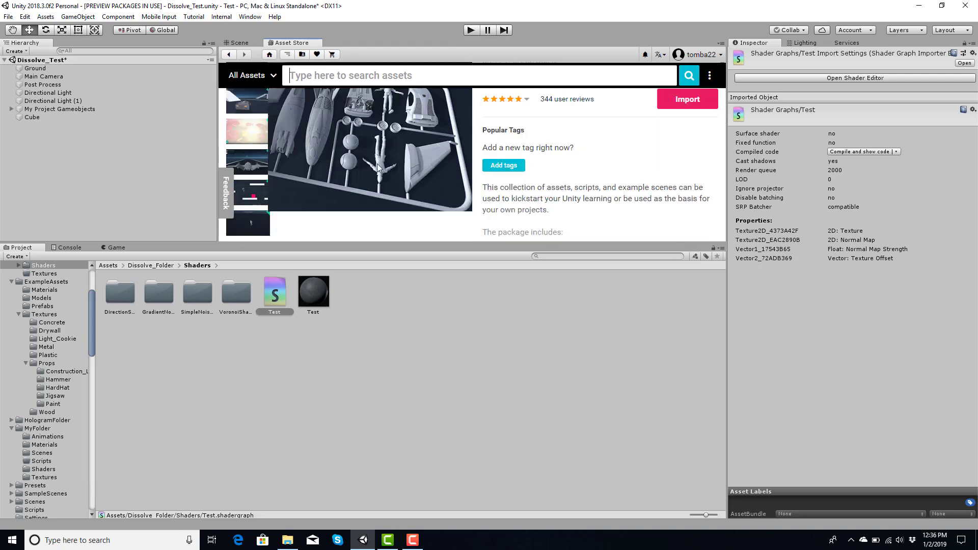
scroll(406, 149, up, 1)
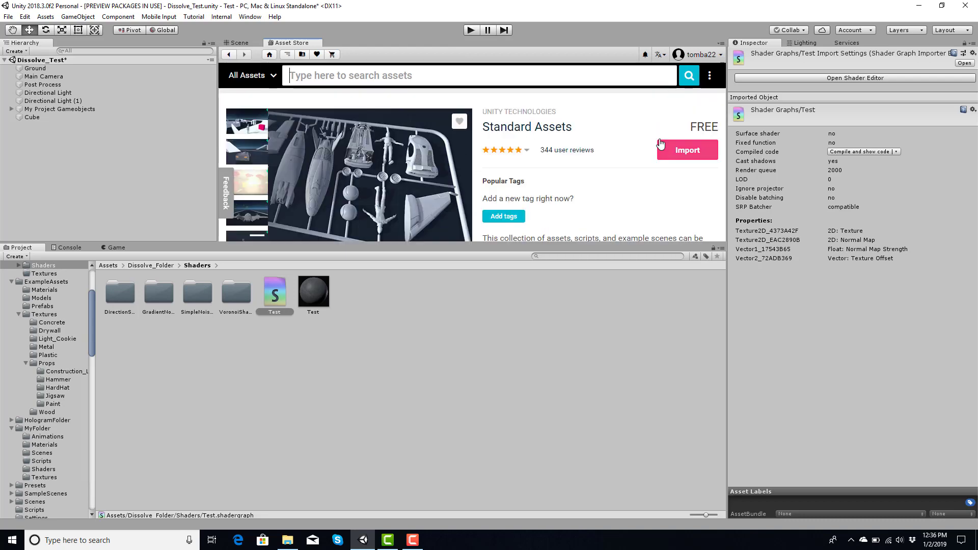